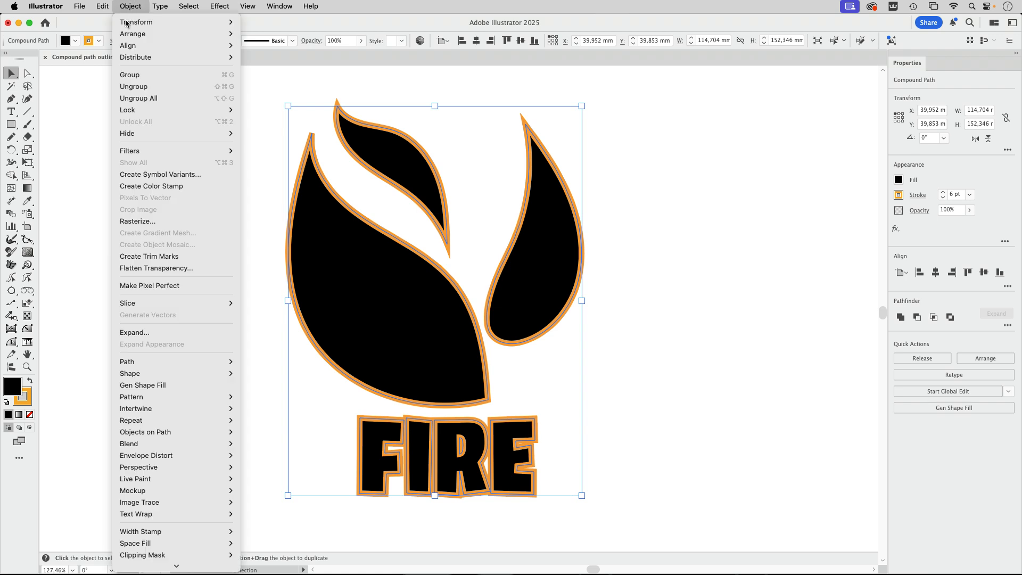
Try to outline the orange stroke of the flame and FIRE compound path, and deselect the artwork
mouse_move(131, 362)
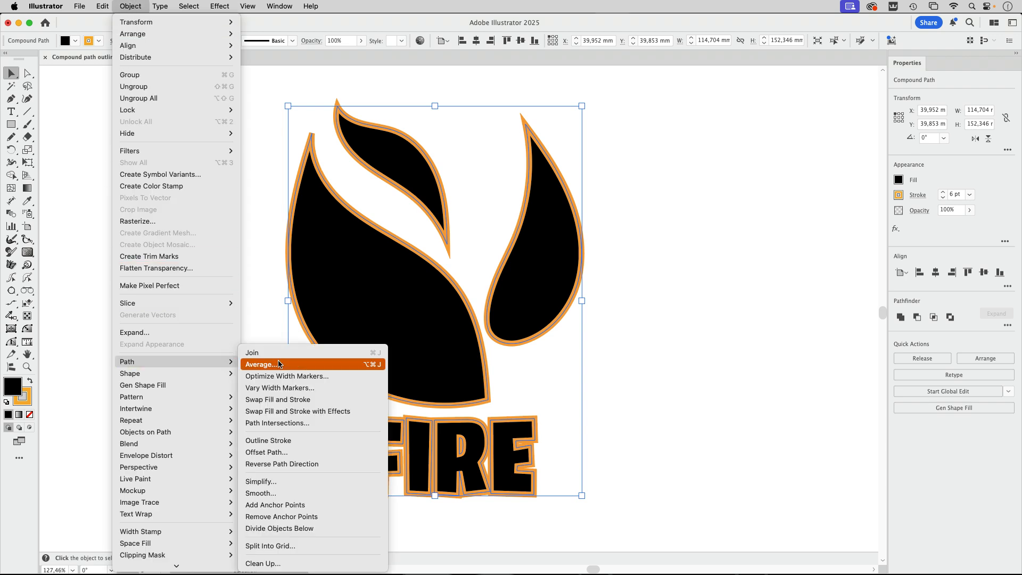
click(311, 442)
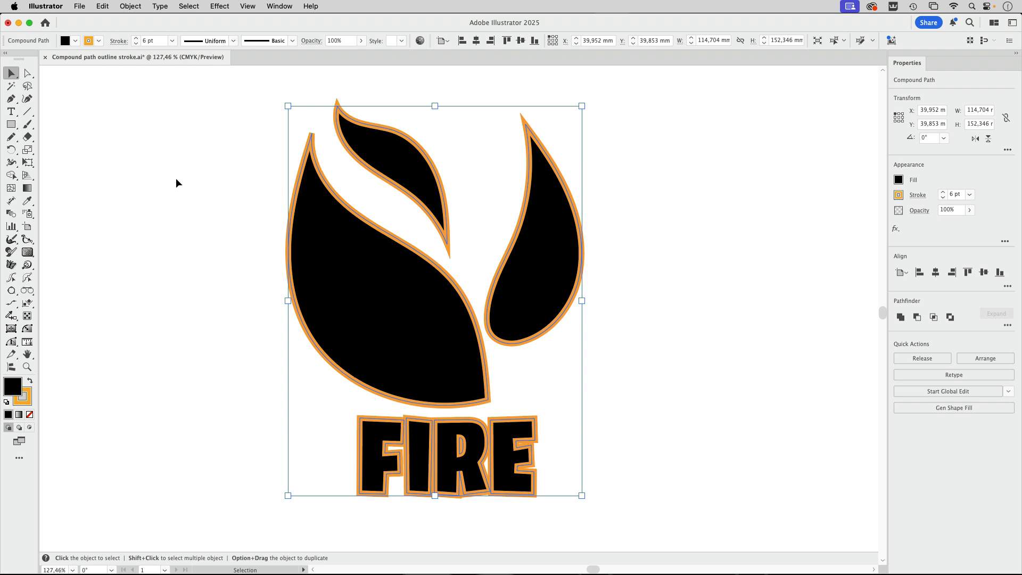
click(697, 286)
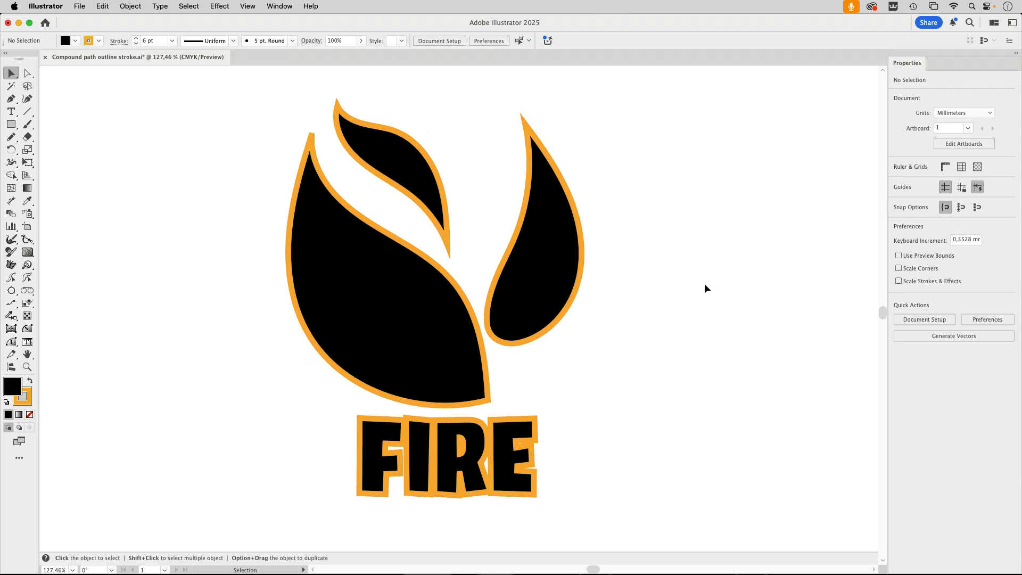
Examine the separate black flame shapes and the FIRE text object in the unstroked copy of the logo
key(space)
drag(734, 306, 218, 304)
click(451, 172)
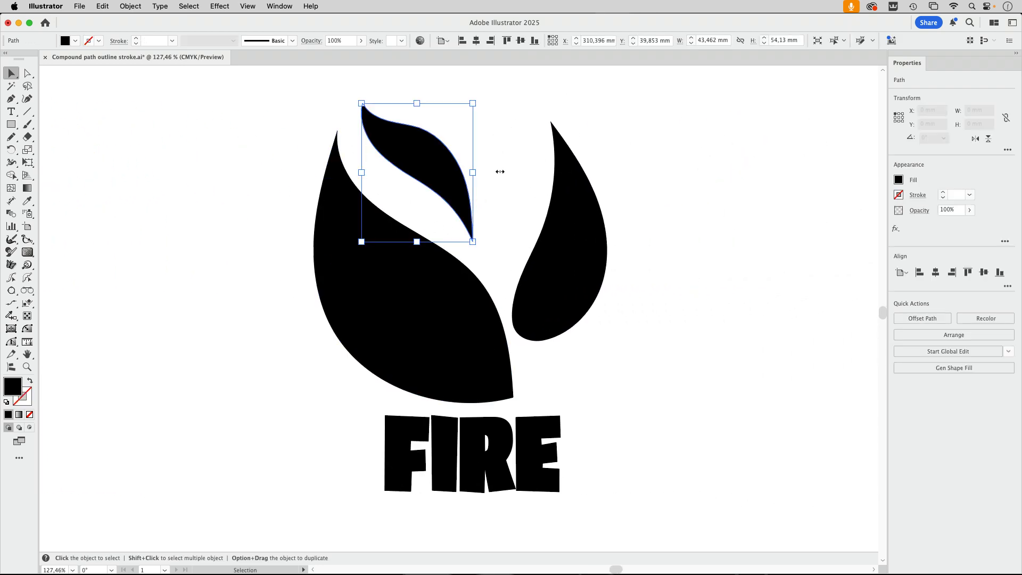
click(543, 131)
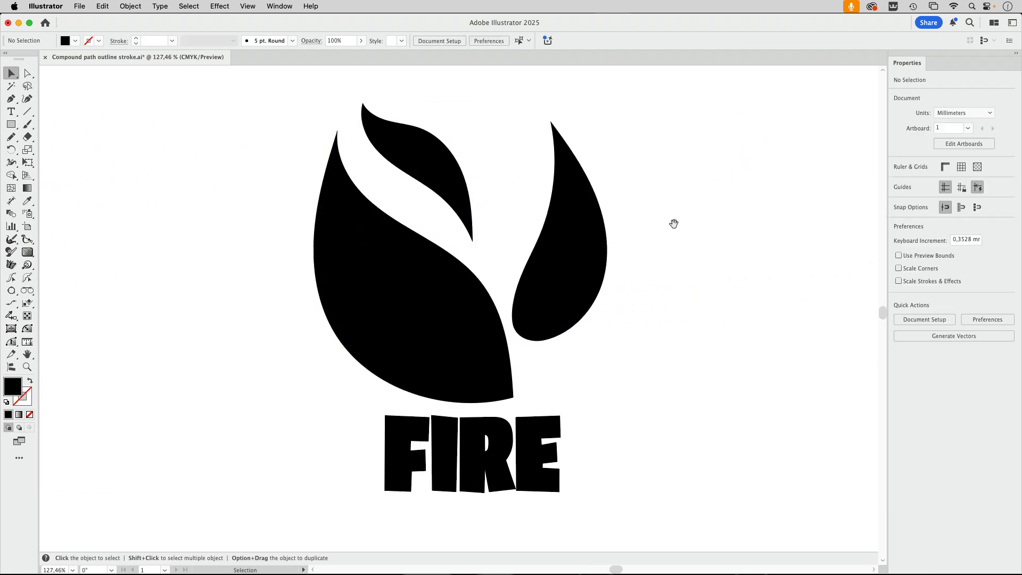
key(space)
drag(672, 221, 595, 224)
click(456, 479)
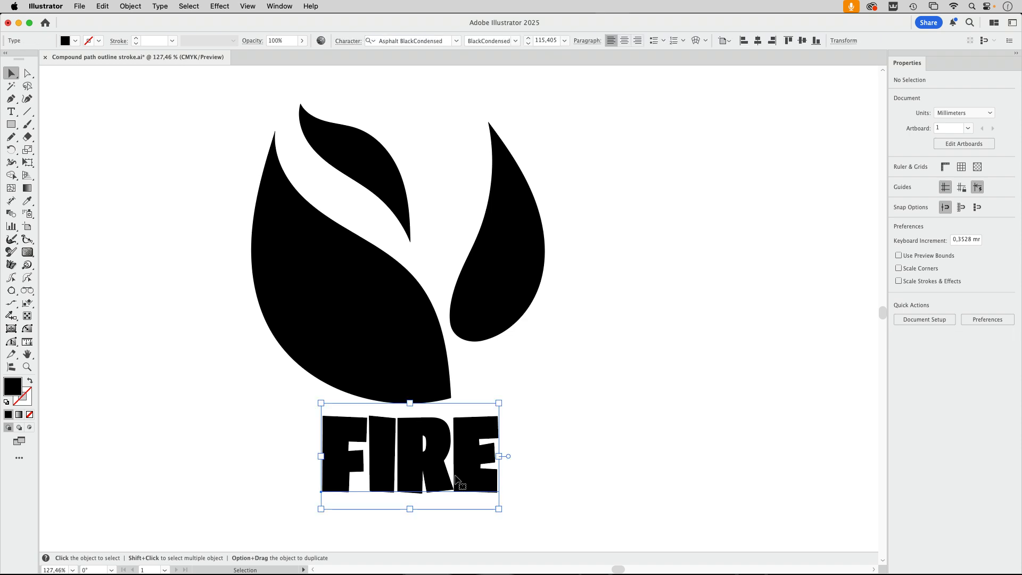
click(620, 353)
click(387, 171)
click(346, 313)
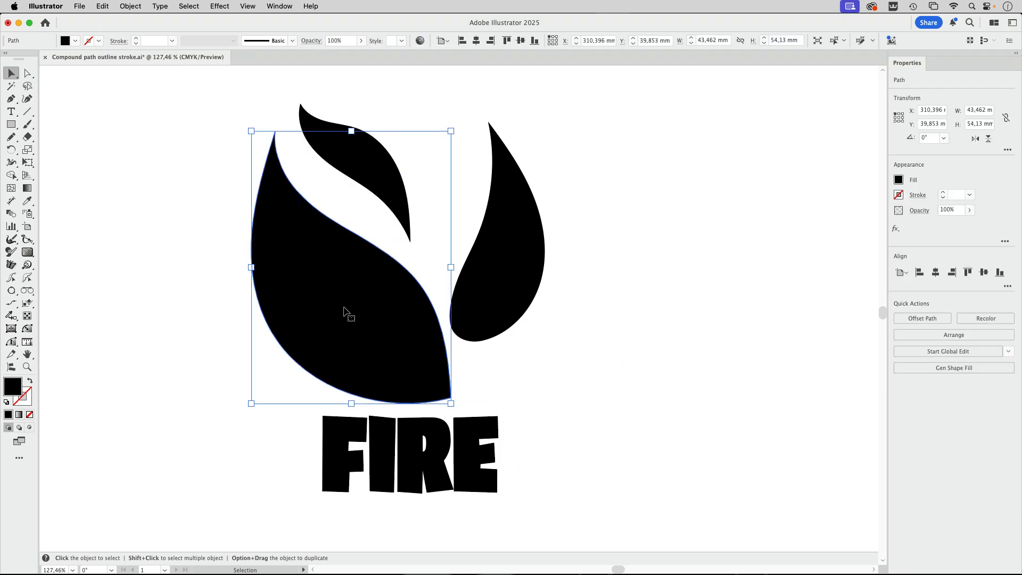
click(513, 255)
Unite the three black flame shapes above the FIRE text using the Pathfinder's Unite shape mode
drag(190, 119, 595, 282)
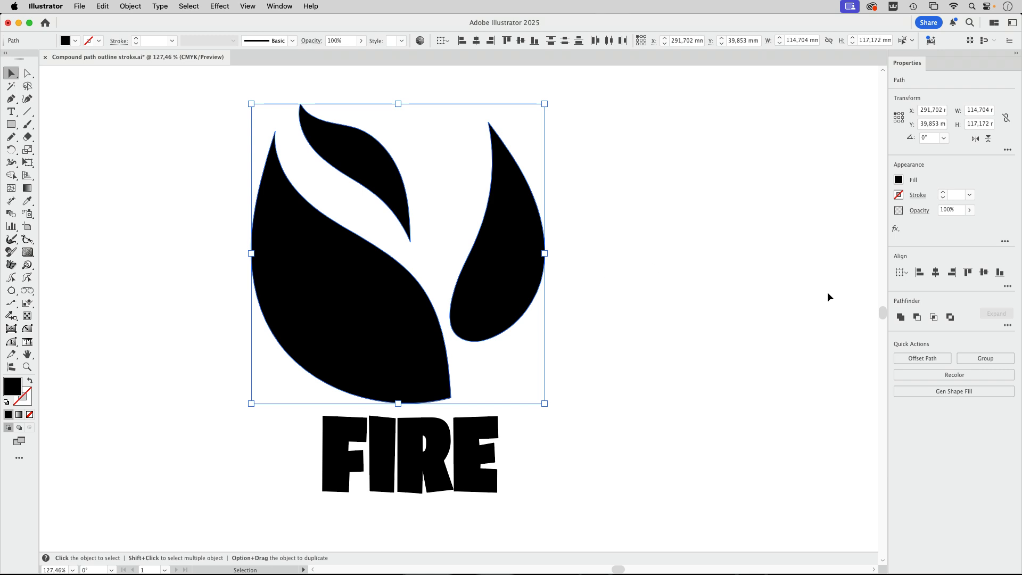
click(280, 7)
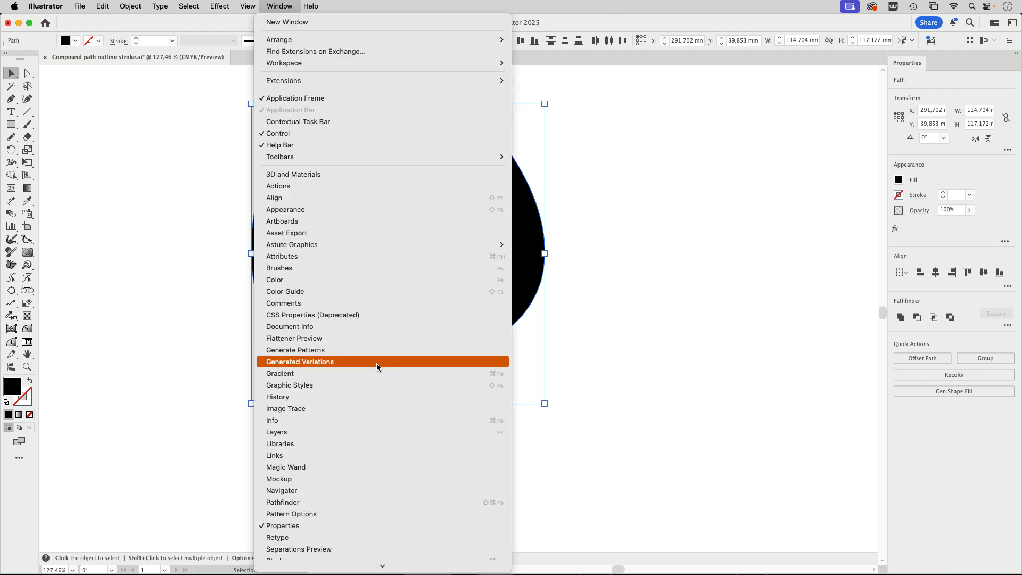
click(319, 502)
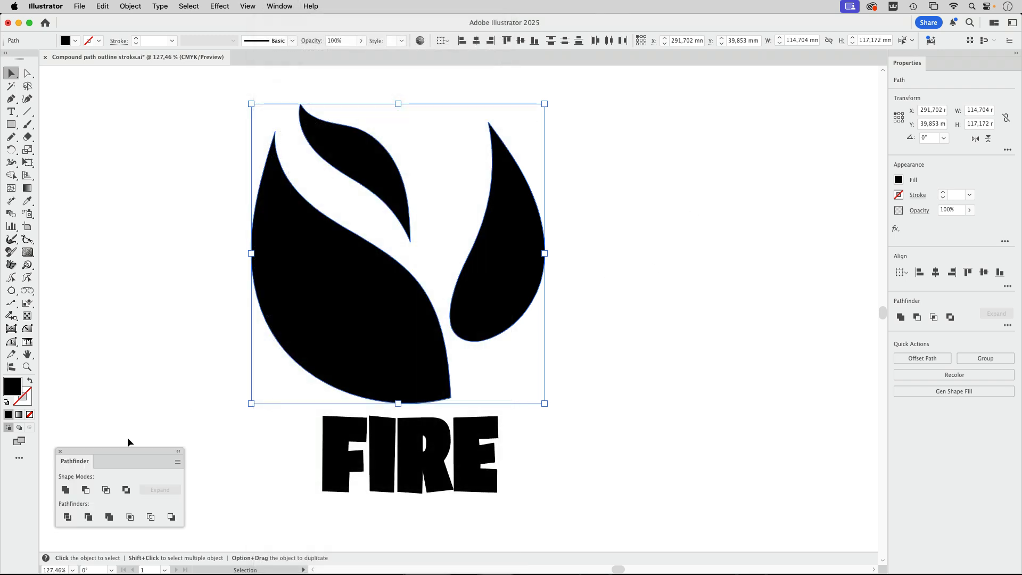
drag(142, 452, 688, 195)
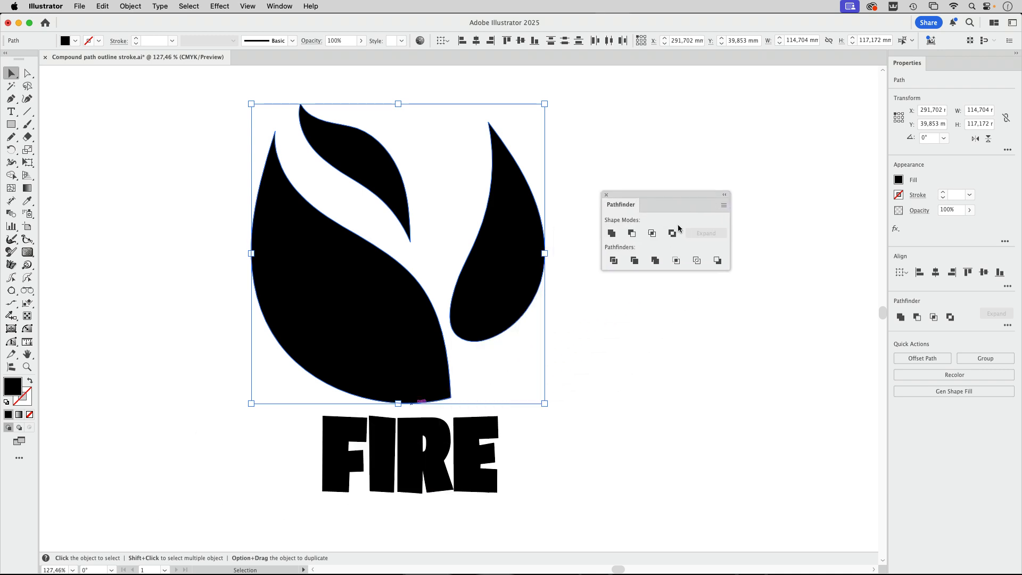
click(612, 233)
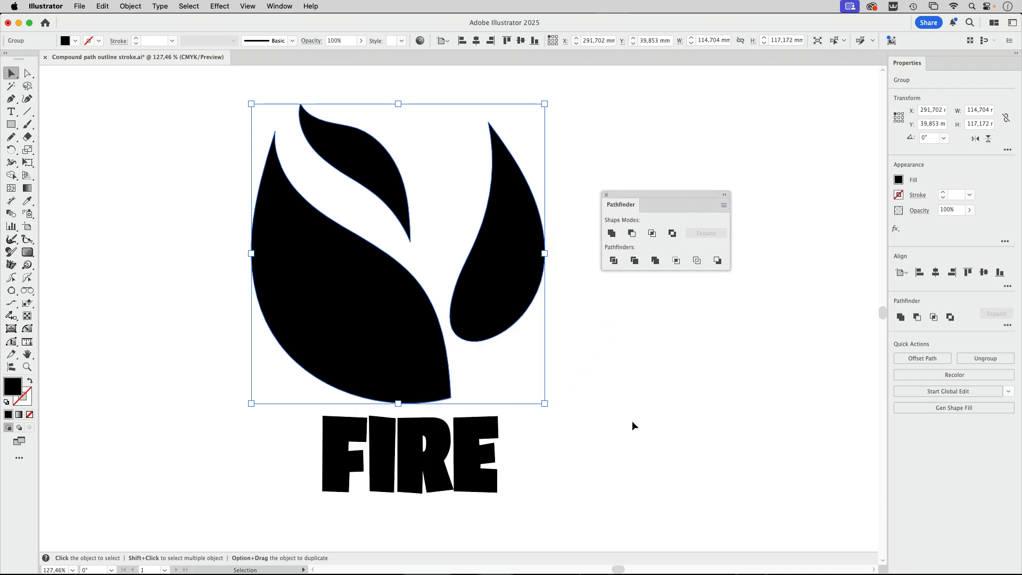
Convert the FIRE text to outlines and clear the selection
click(458, 464)
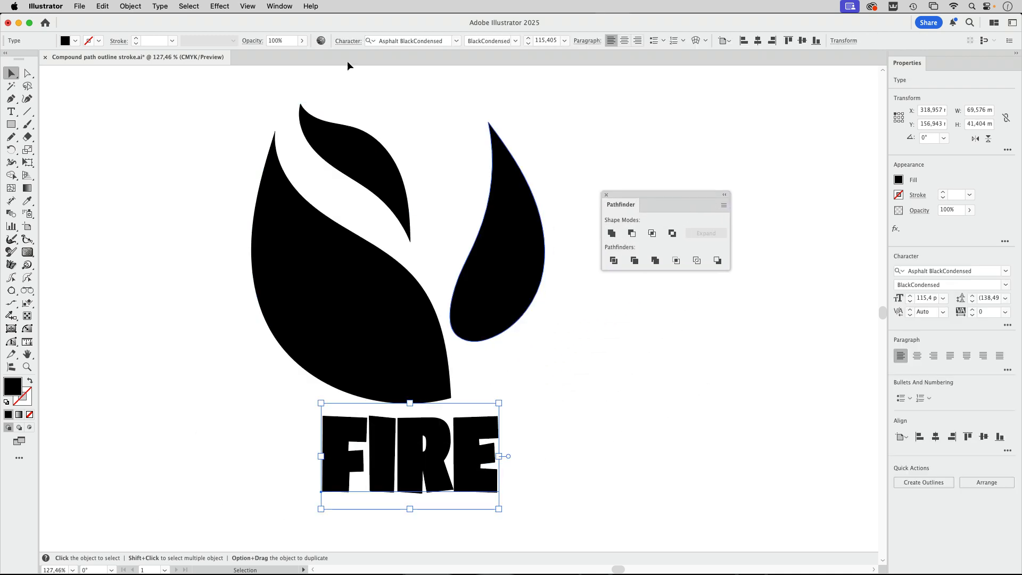
click(163, 8)
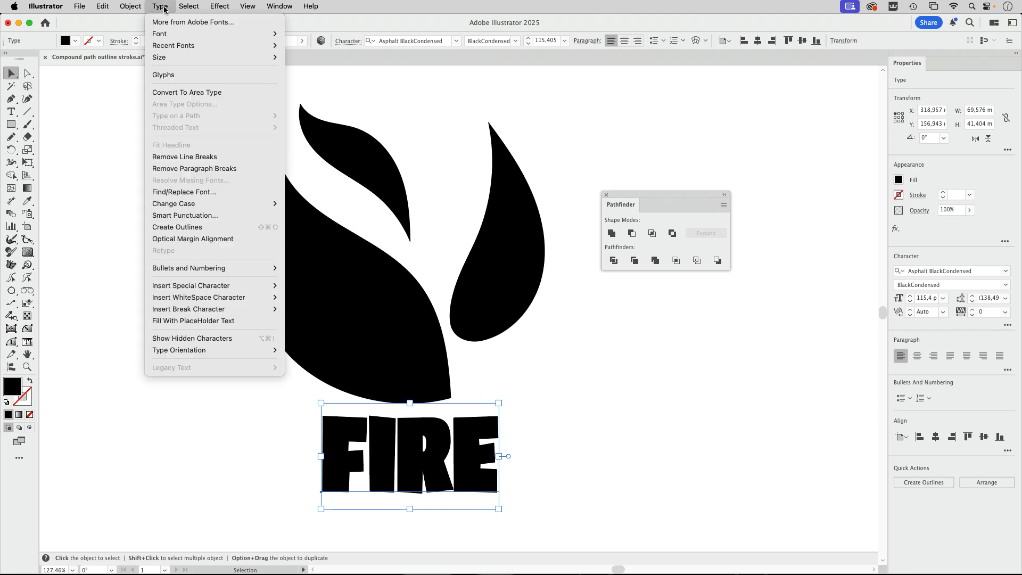
click(197, 228)
click(133, 124)
Combine the flame group and the outlined FIRE lettering into a single compound path
drag(187, 126, 572, 465)
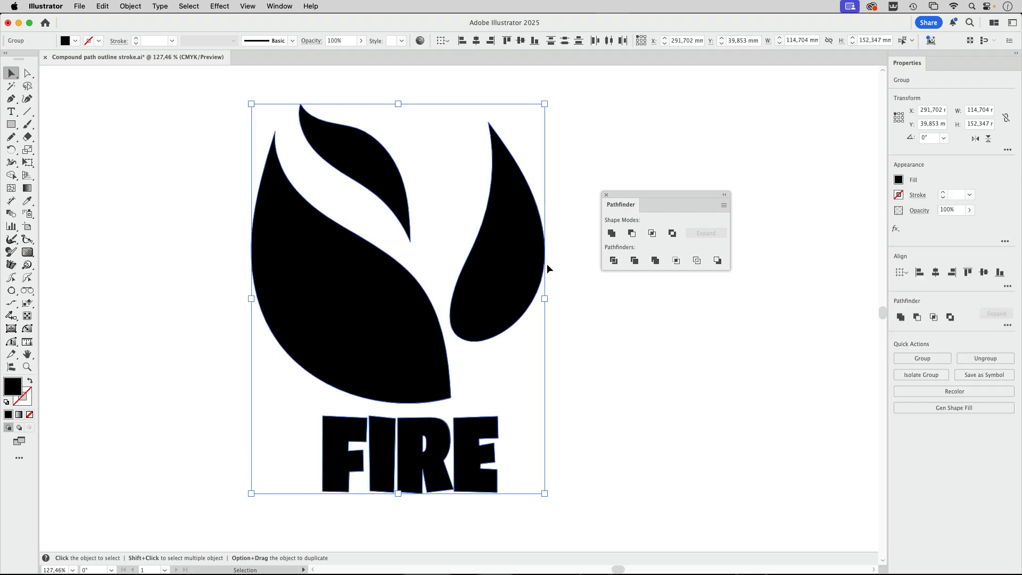
click(132, 11)
scroll(180, 506, down, 2)
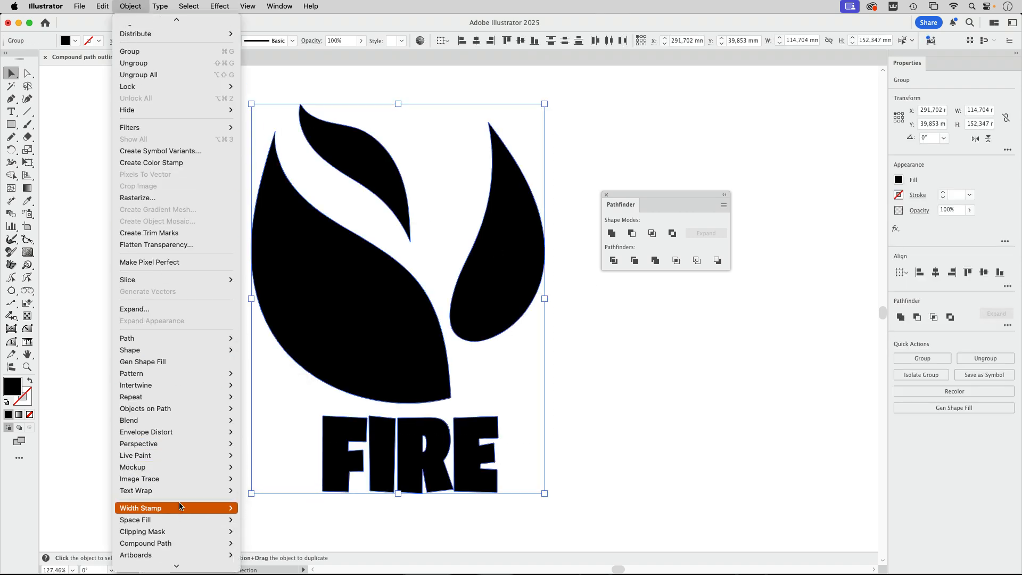
scroll(179, 506, down, 1)
mouse_move(178, 522)
click(266, 522)
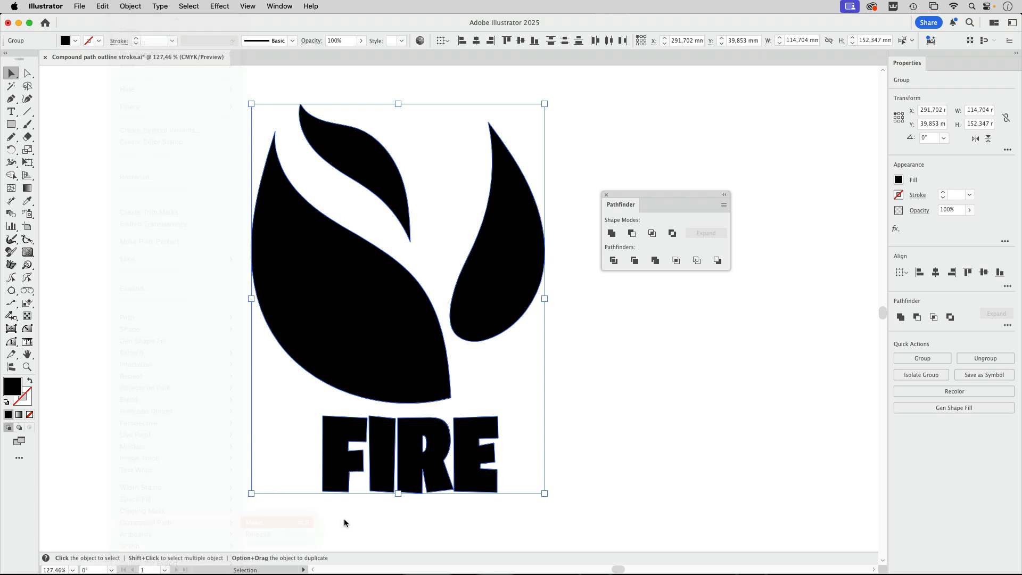
click(622, 443)
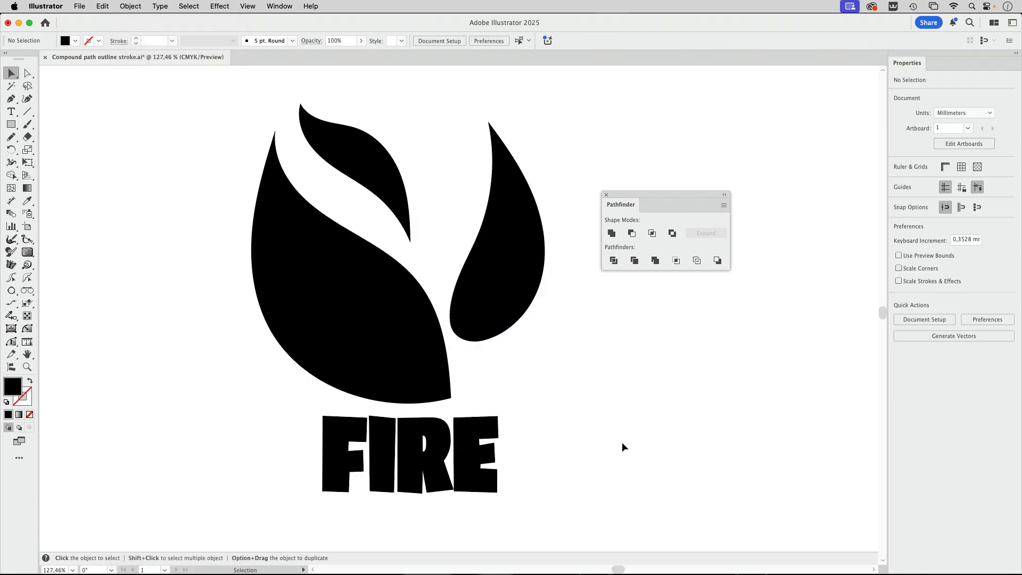
Give the new flame and FIRE compound path an orange stroke with a weight of 8 pt
click(495, 290)
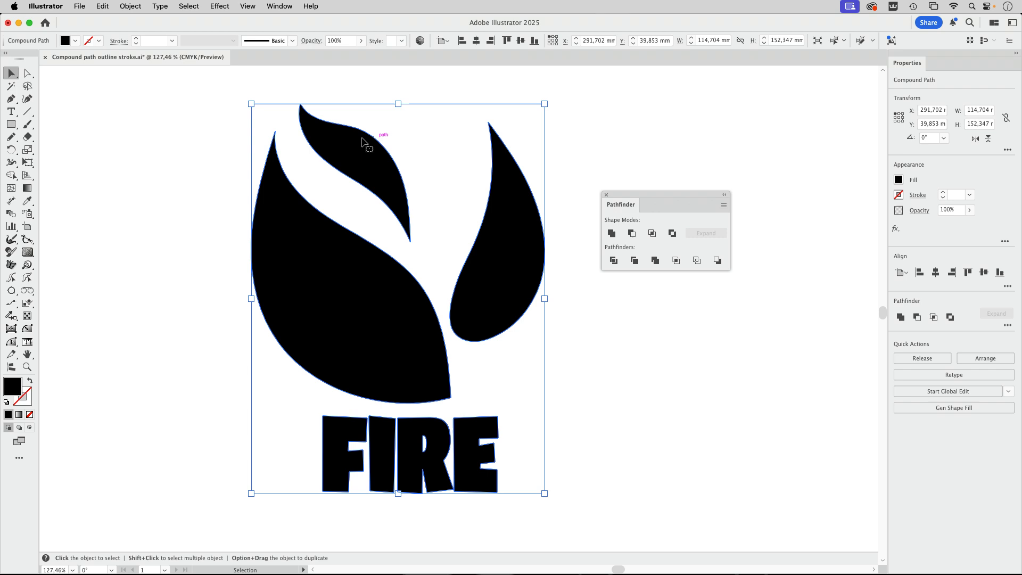
click(100, 43)
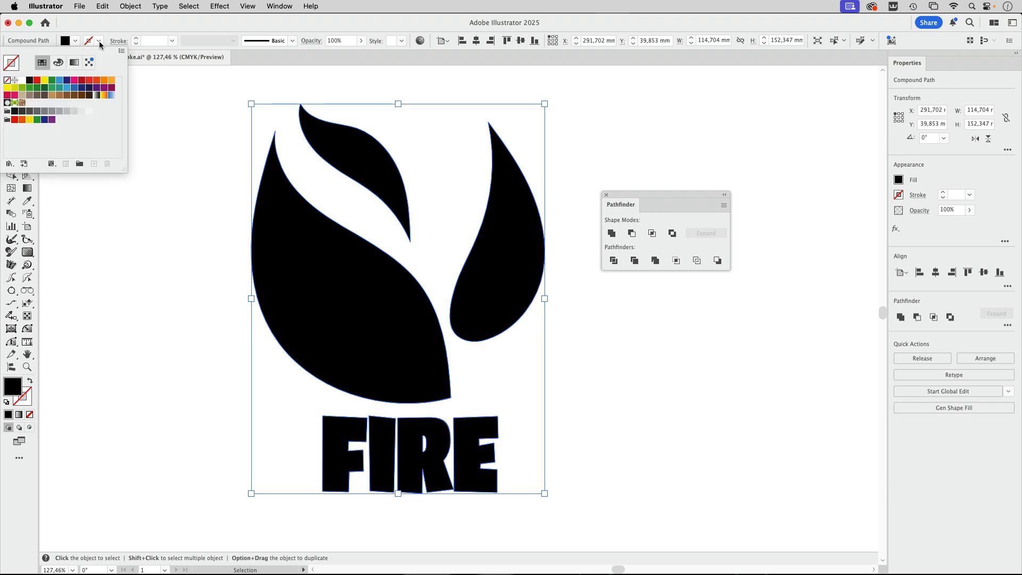
click(111, 81)
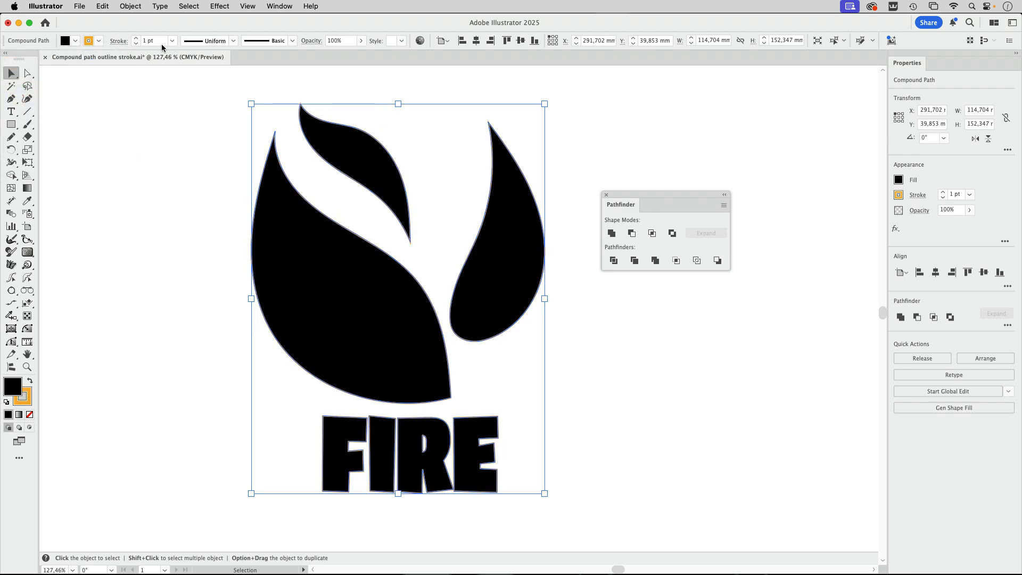
click(137, 39)
click(136, 39)
click(136, 39)
click(136, 39)
click(136, 38)
click(137, 39)
click(136, 39)
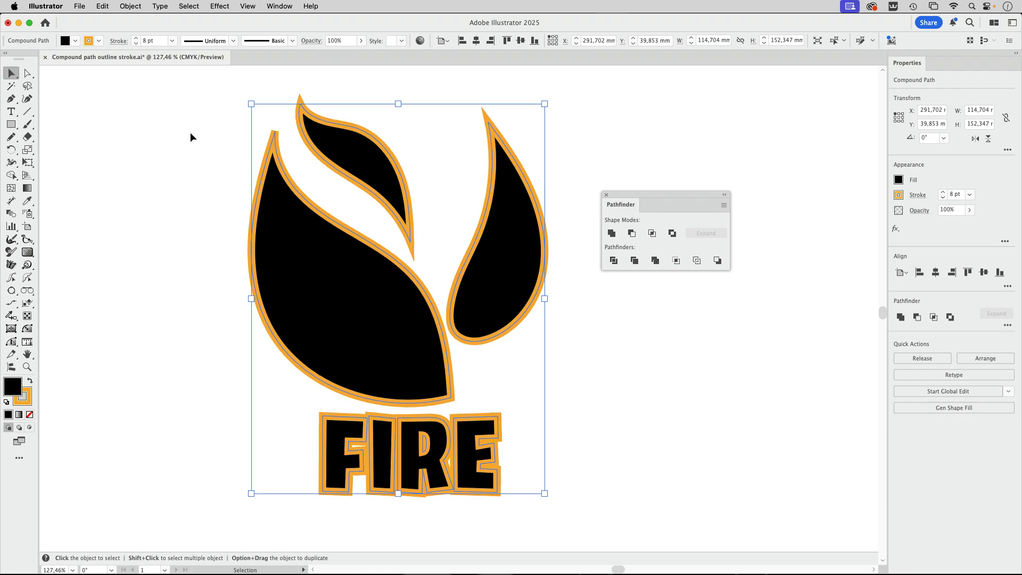
Try to outline the 8 pt stroke of the flame and FIRE compound path
click(130, 6)
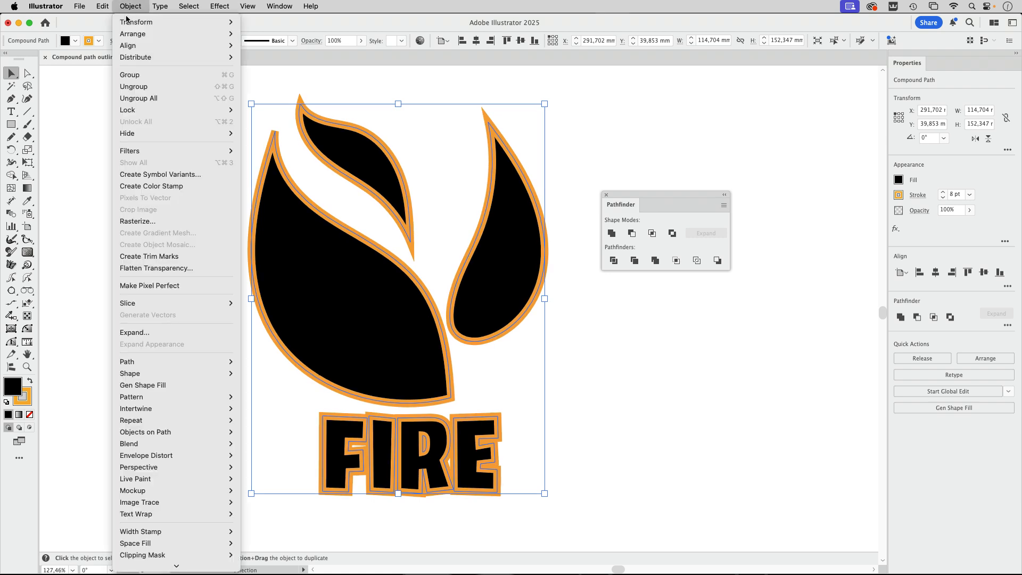
mouse_move(144, 364)
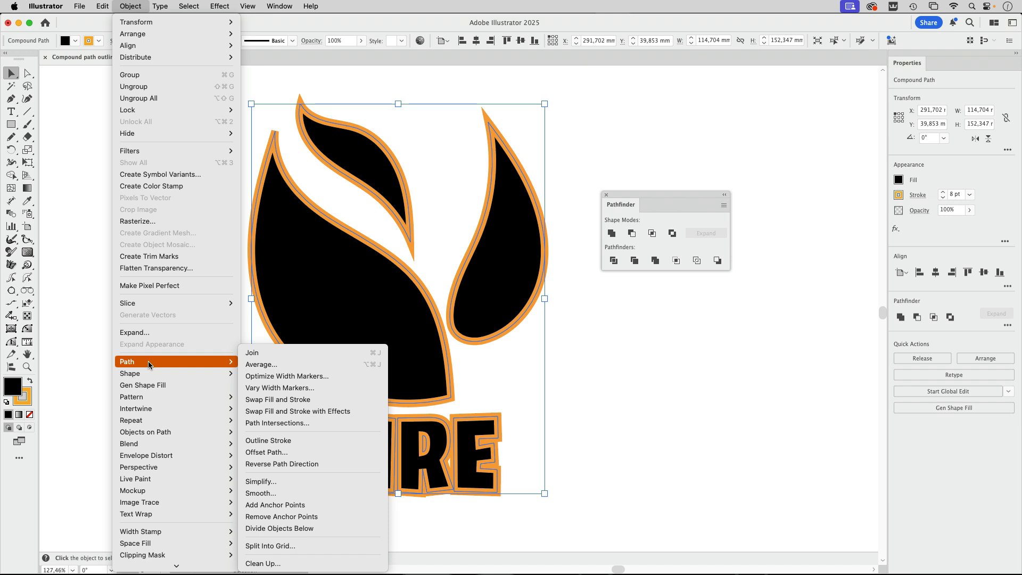
click(287, 442)
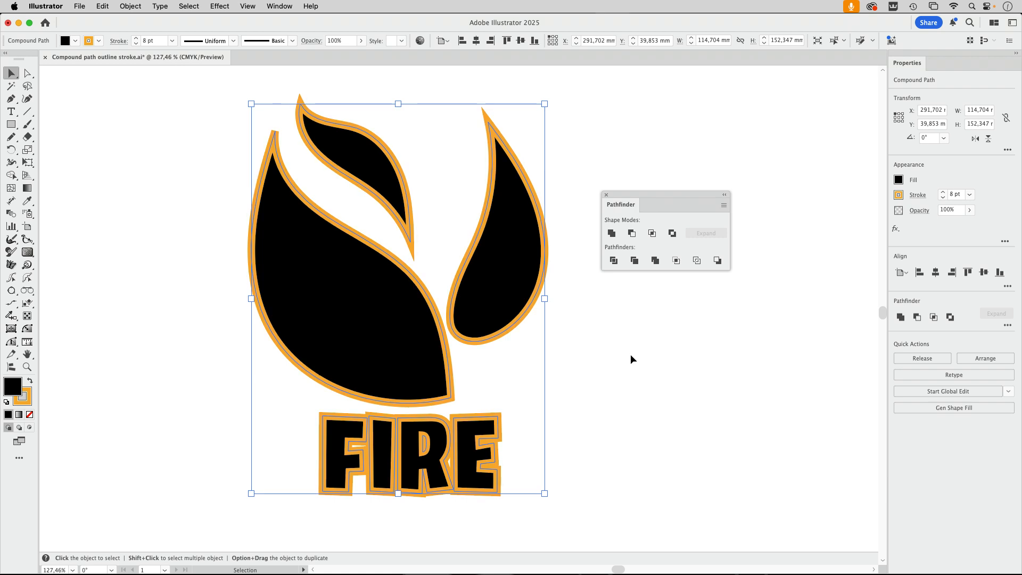
Release the compound path of the flame and FIRE lettering, and deselect the artwork
click(131, 7)
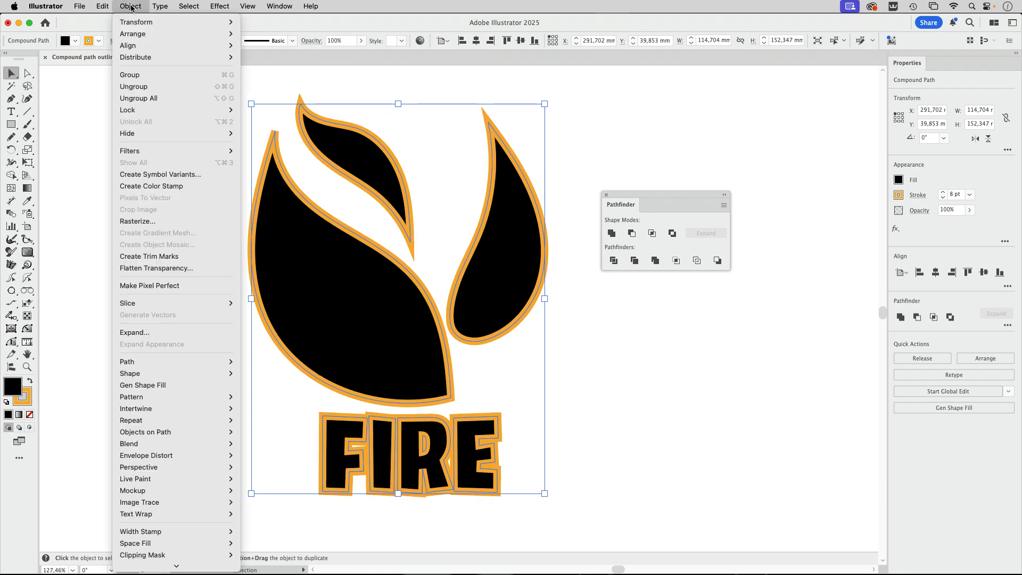
mouse_move(155, 523)
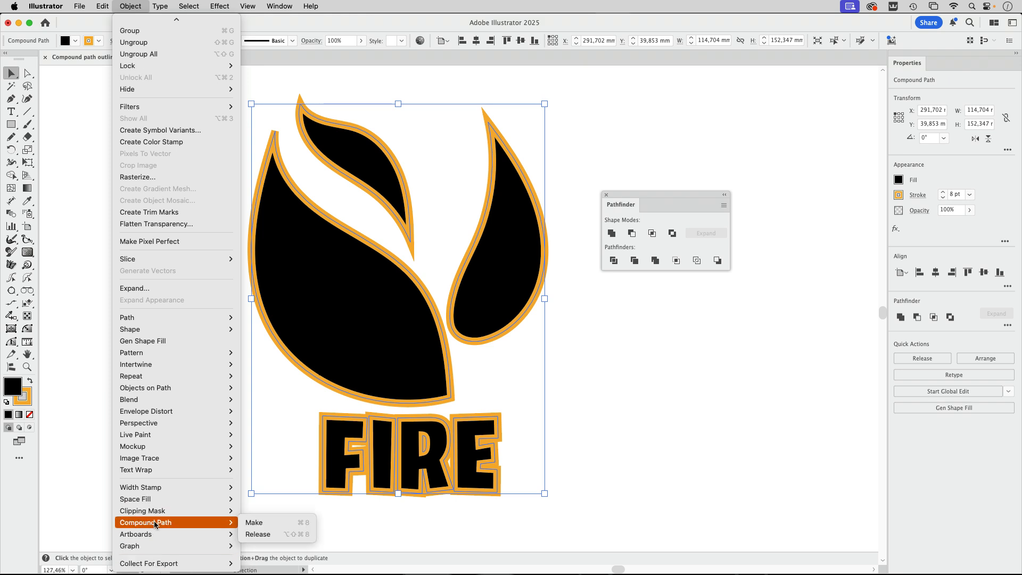
click(284, 534)
click(589, 455)
Check the released artwork by selecting the flame shapes and the FIRE lettering in turn
drag(628, 331, 481, 332)
click(374, 300)
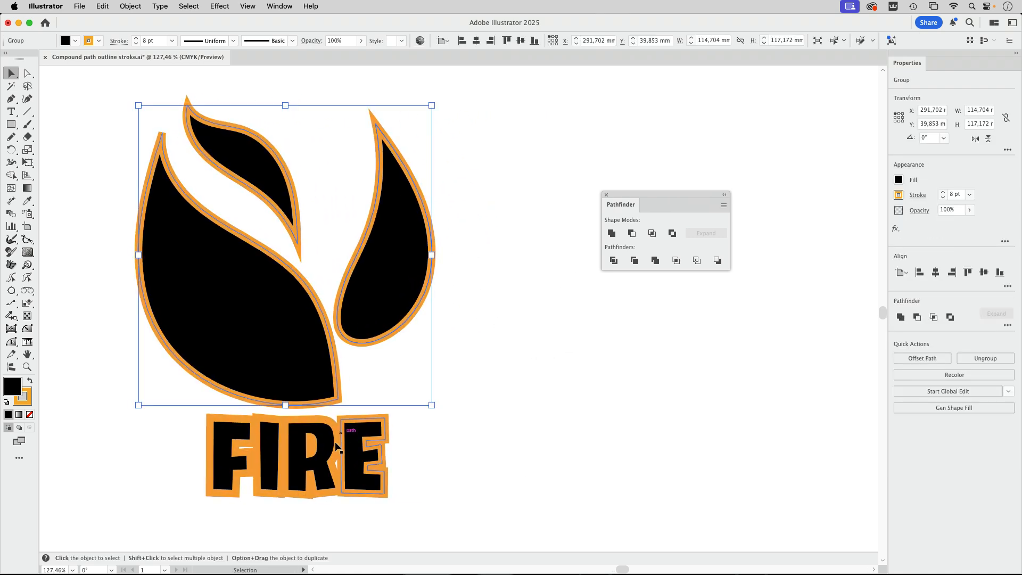
click(310, 474)
click(296, 373)
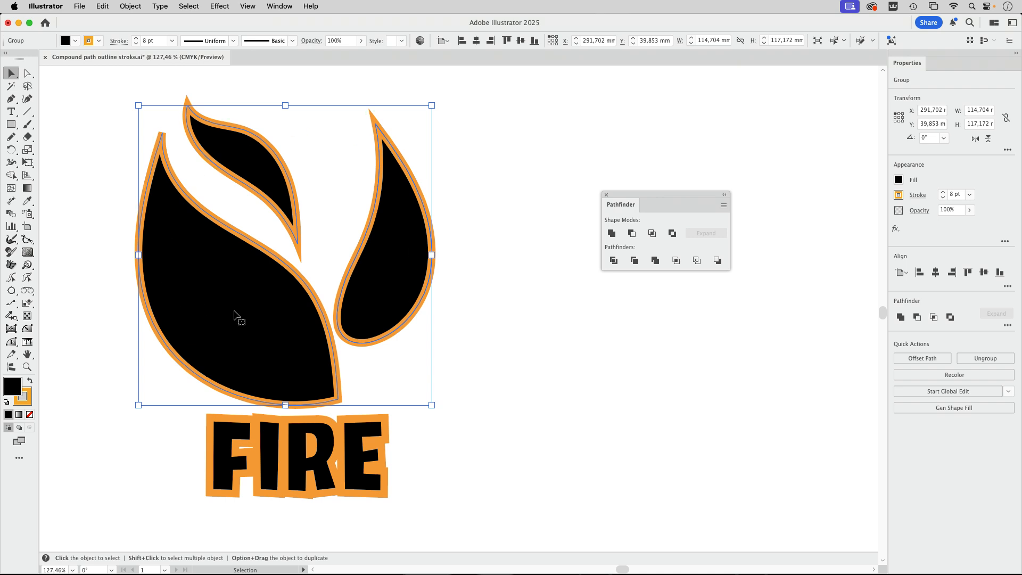
click(365, 459)
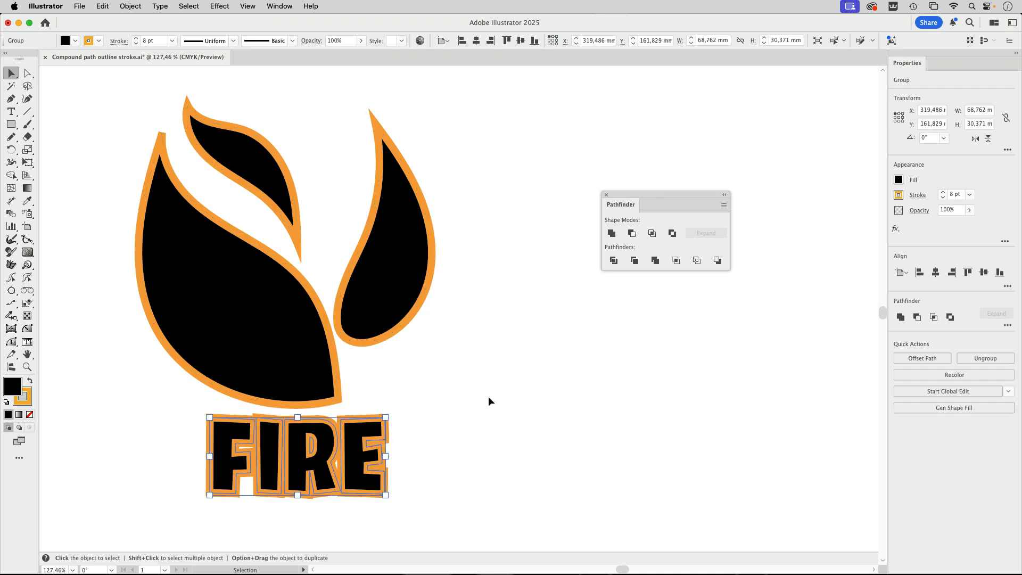
Show the contents of Layer 1 in an enlarged layer list and identify the flame and FIRE groups there
click(286, 11)
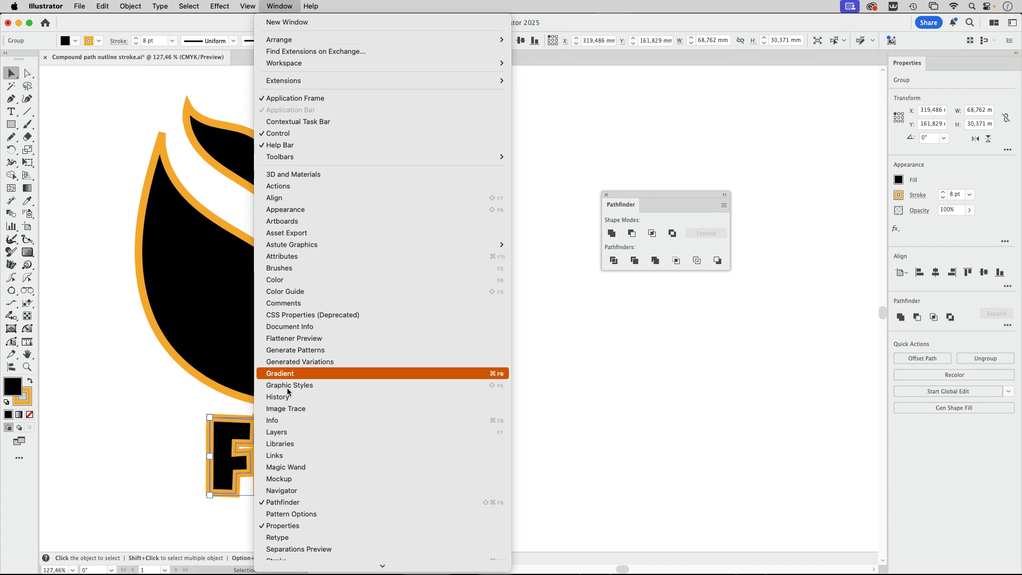
click(280, 432)
click(419, 243)
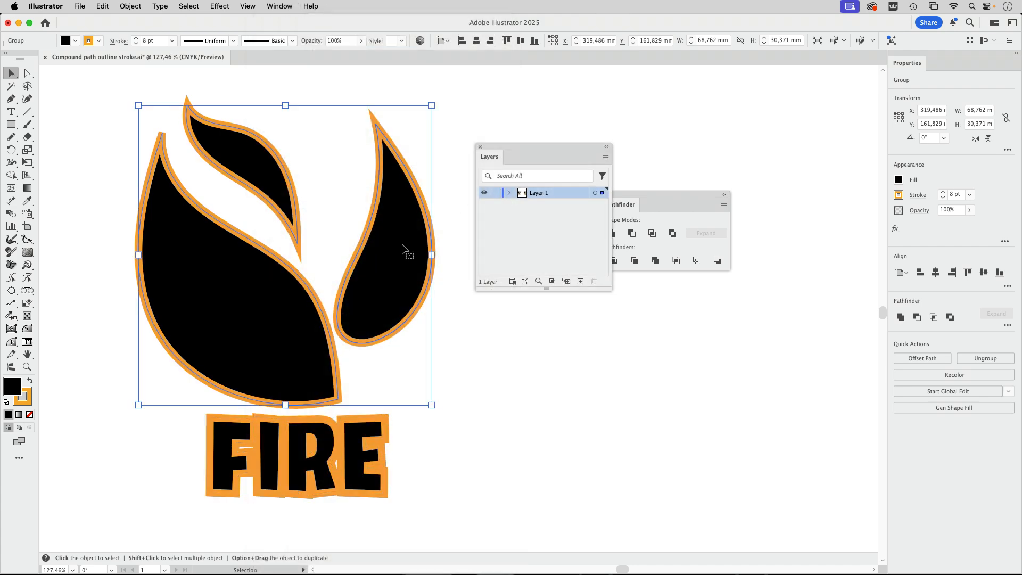
click(509, 192)
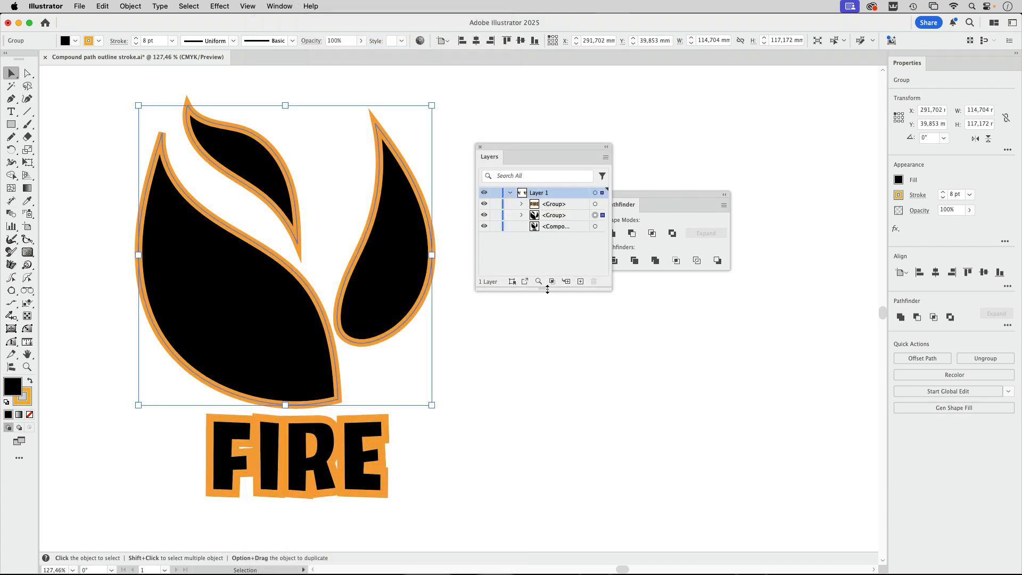
drag(543, 288, 544, 440)
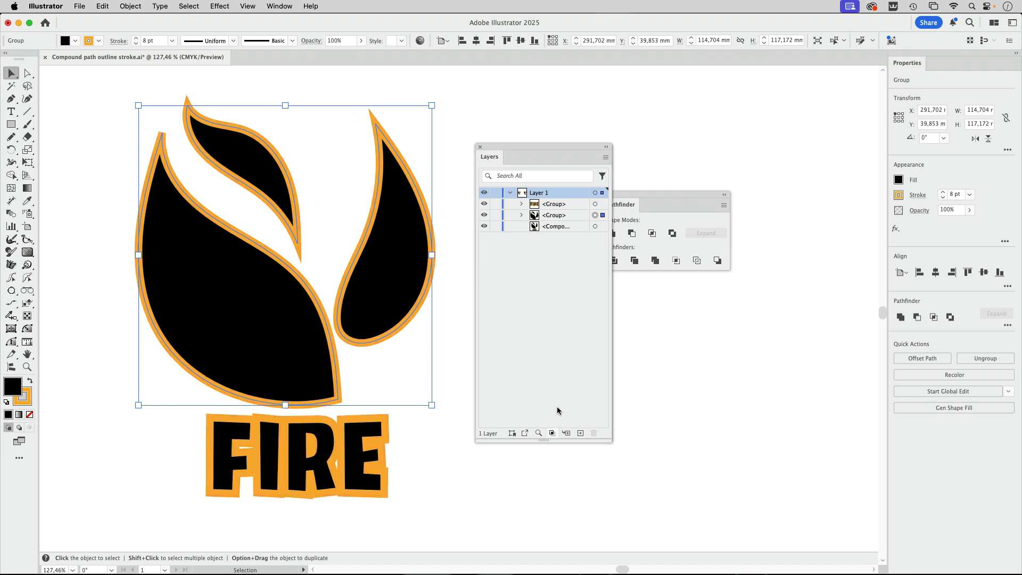
click(379, 429)
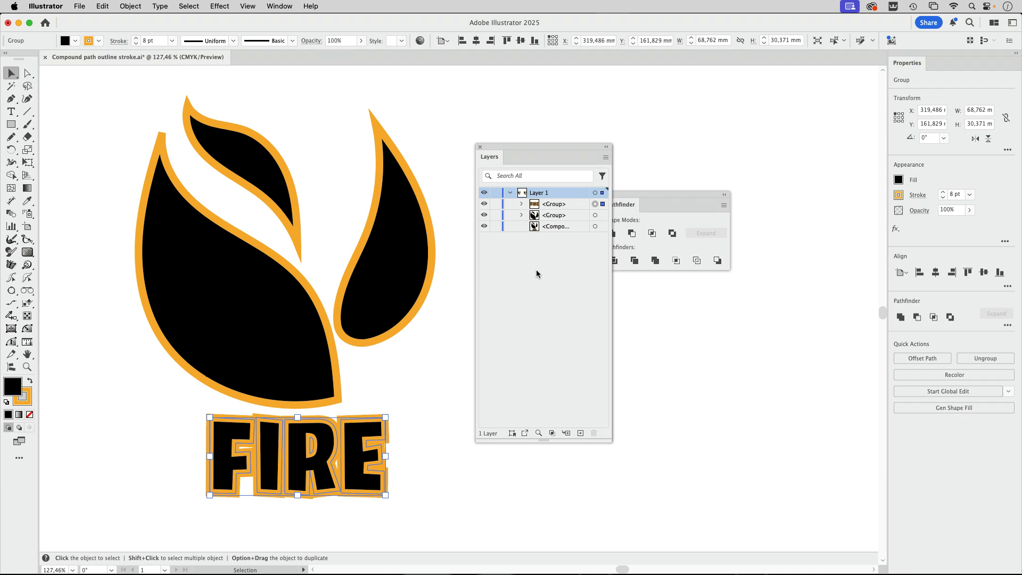
Select the flame and FIRE groups together to identify them in the layer list, and deselect them
drag(532, 147, 695, 128)
drag(458, 141, 167, 484)
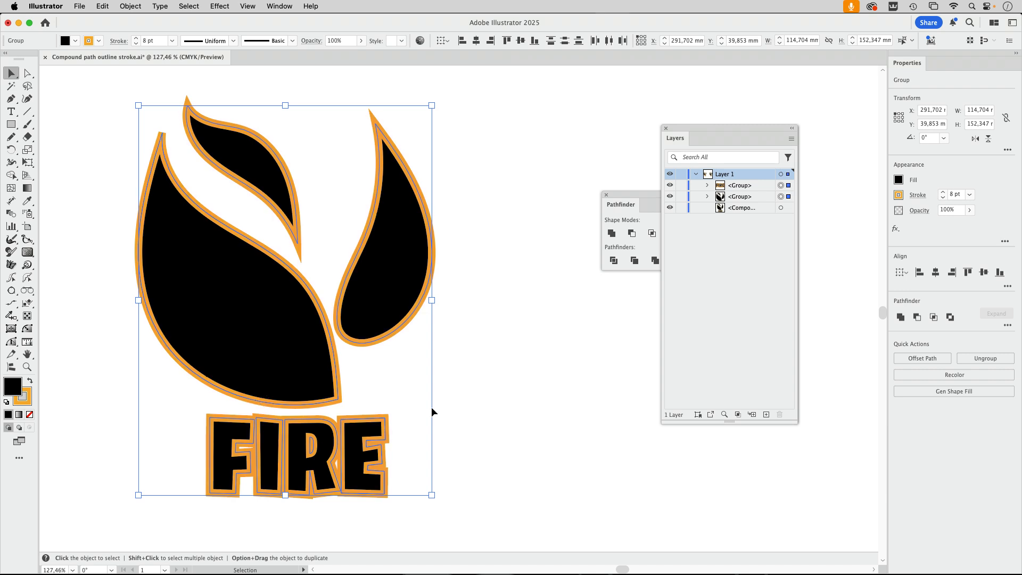
click(525, 390)
scroll(519, 397, right, 1)
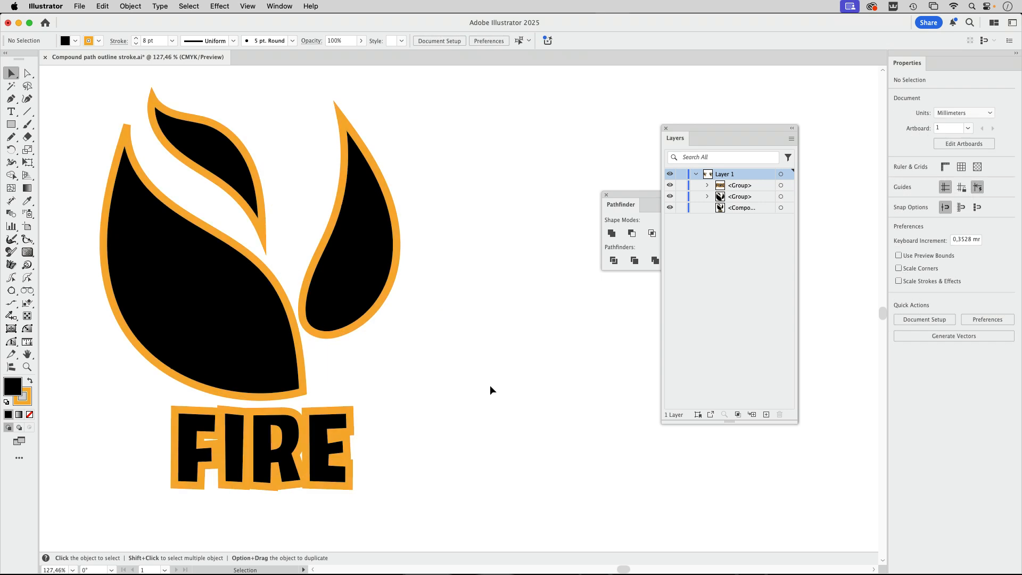
Clear the floating palettes from the empty canvas beside the logo and draw two separate rectangles there, the lower one about 42 × 25 mm
drag(666, 133, 719, 129)
drag(641, 199, 672, 429)
key(m)
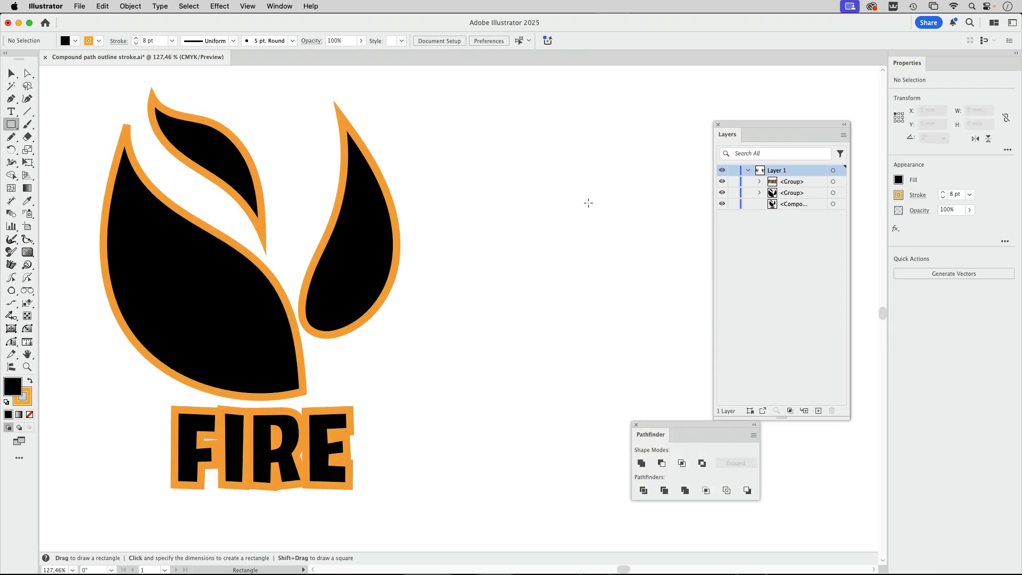
drag(507, 145, 603, 229)
drag(489, 261, 595, 324)
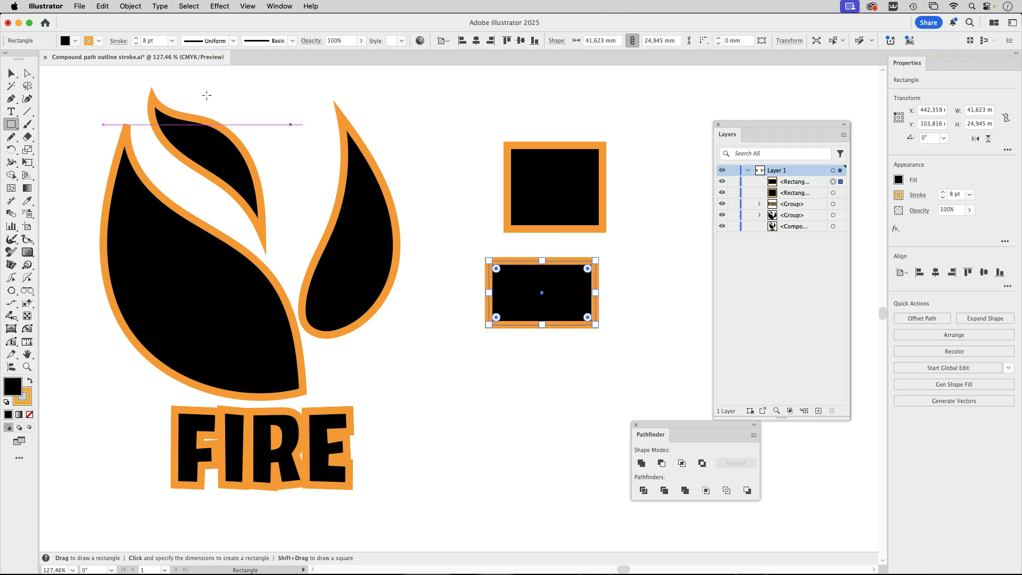
Unite the two separate rectangles and pick out the resulting group in the layer list
key(v)
drag(467, 117, 654, 342)
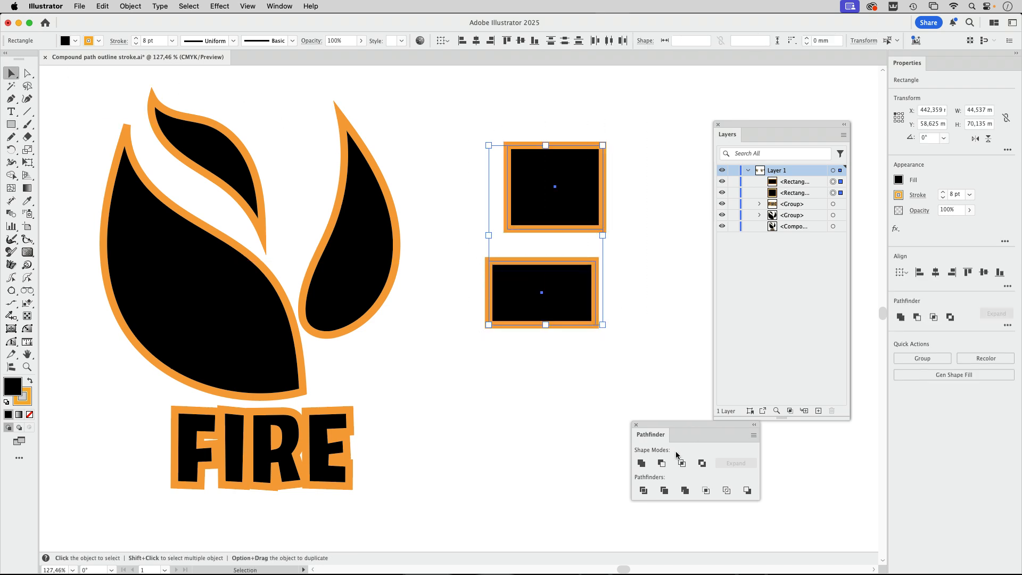
click(646, 466)
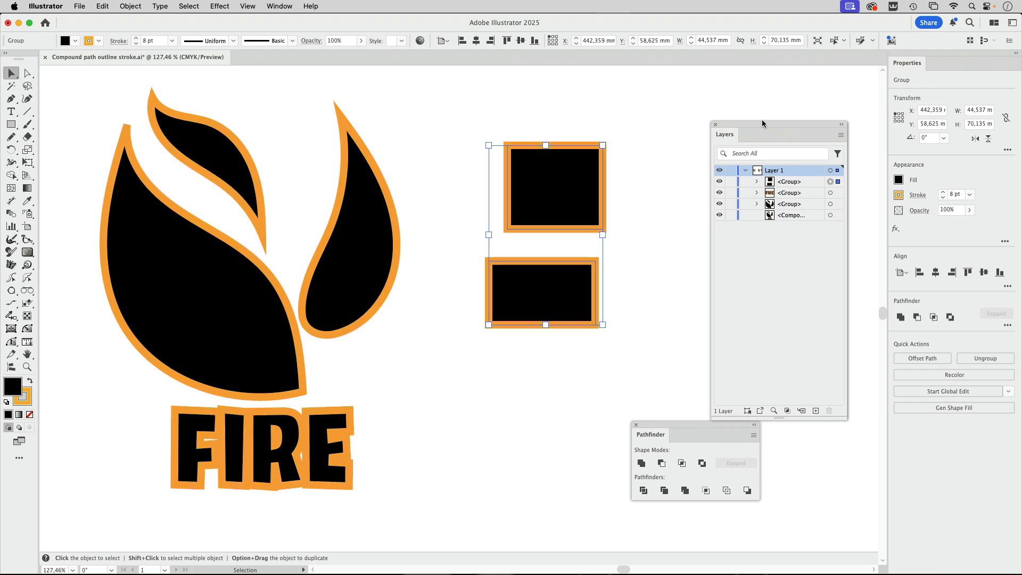
drag(764, 123, 699, 125)
click(736, 160)
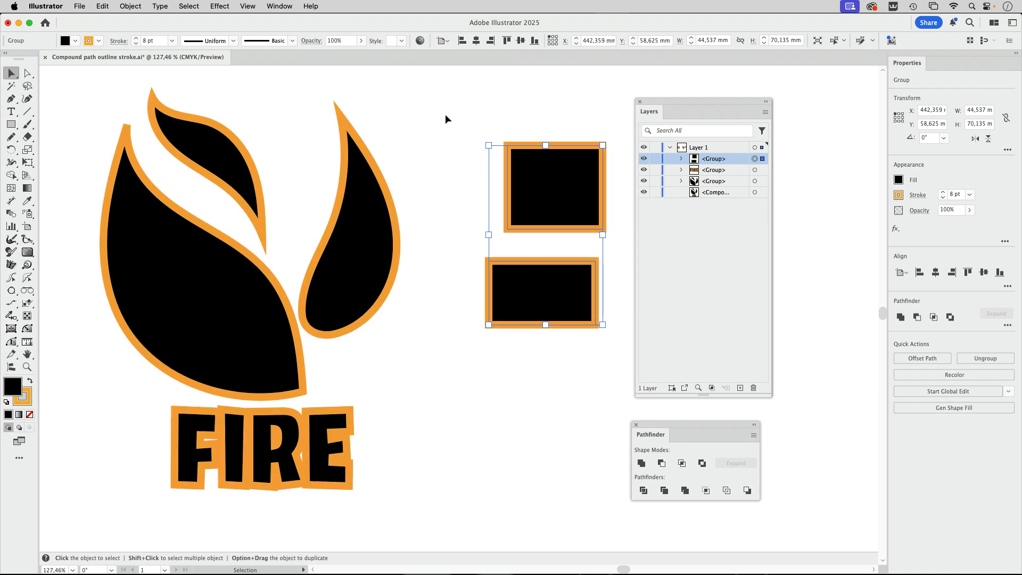
Make a compound path from the rectangle group, and widen the layer list to show full object names
click(129, 6)
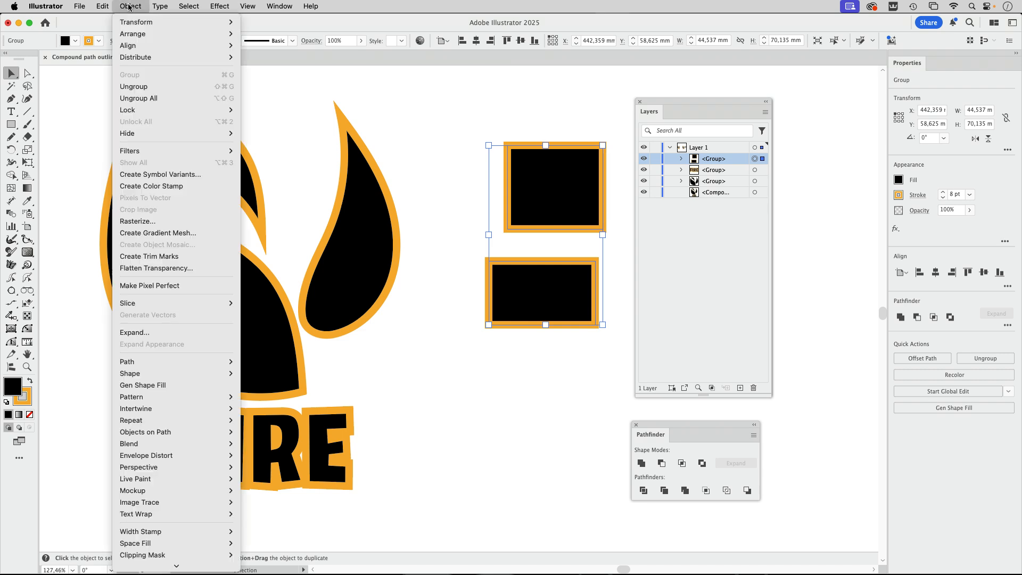
scroll(181, 514, down, 2)
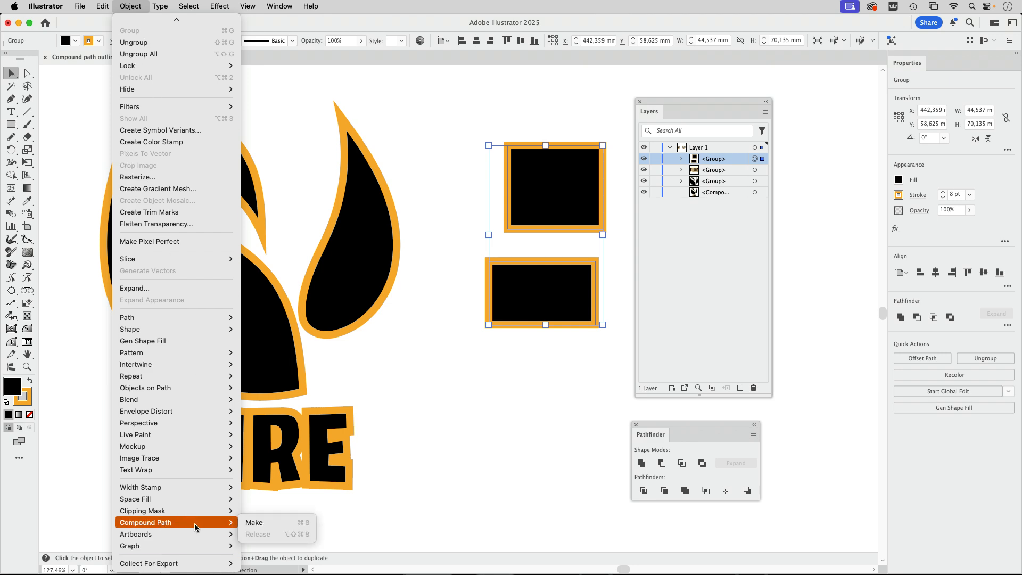
click(255, 522)
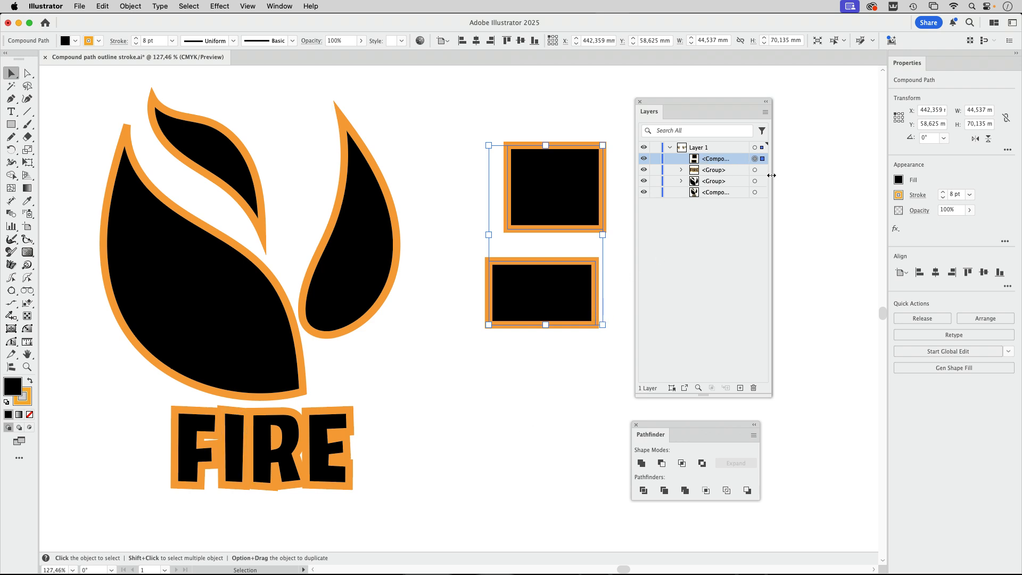
drag(772, 171, 835, 171)
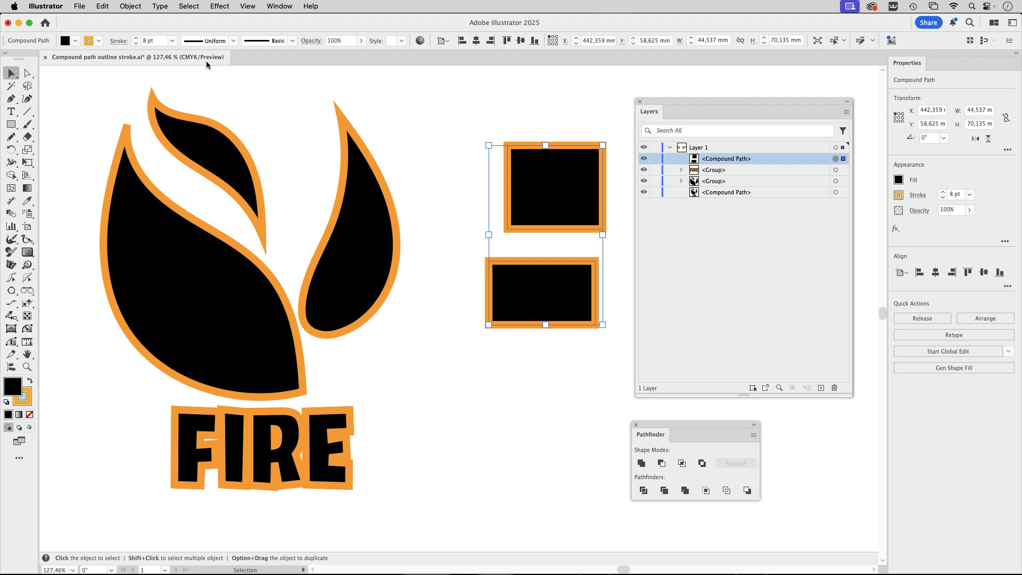
Release the compound path of the two rectangles and deselect them
click(130, 7)
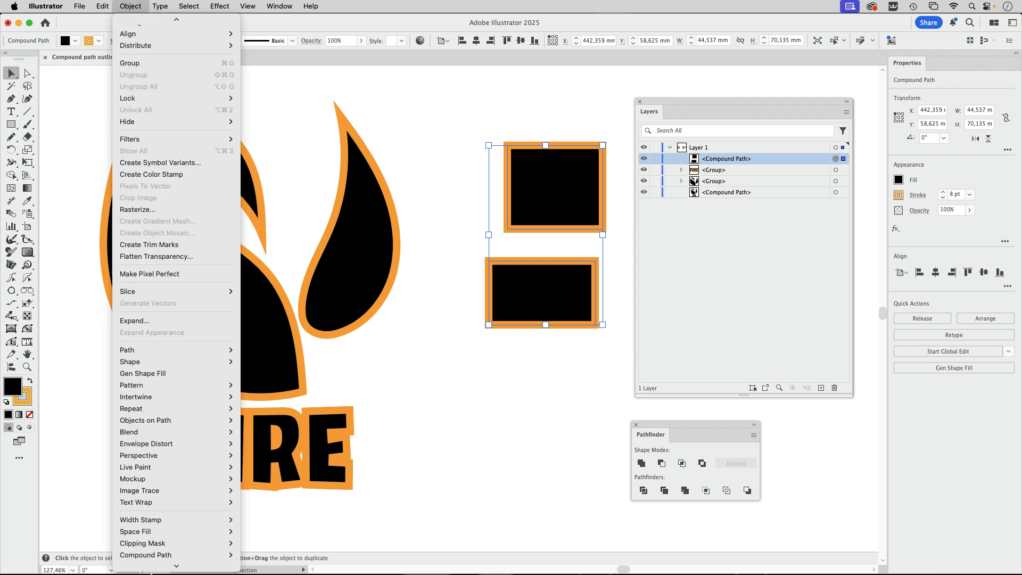
mouse_move(151, 523)
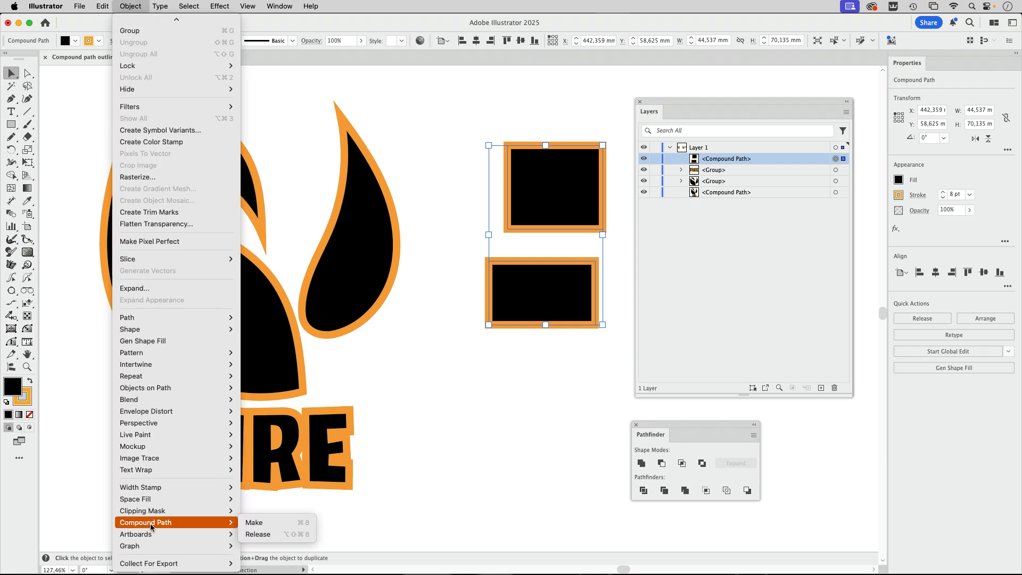
click(273, 535)
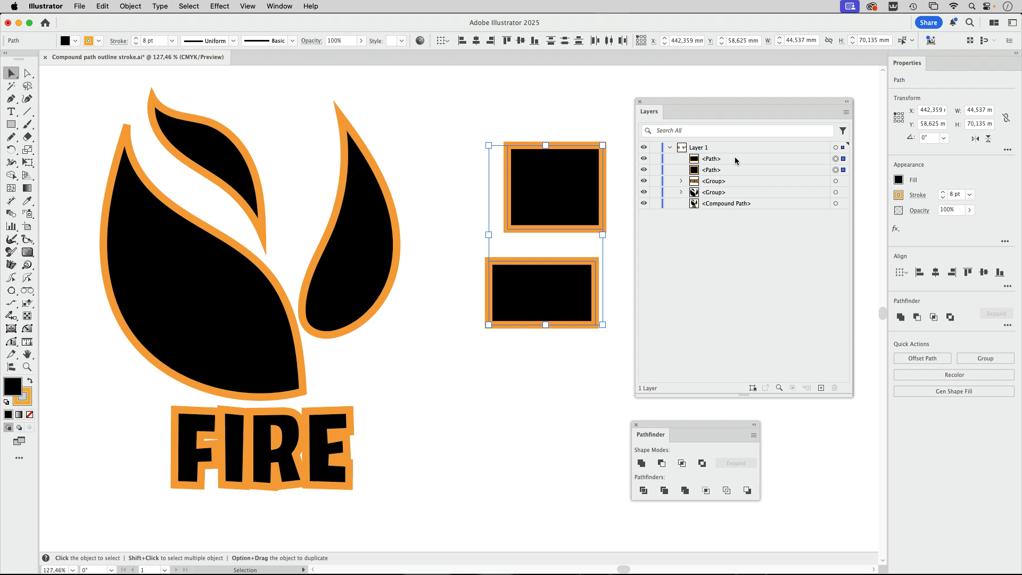
click(577, 116)
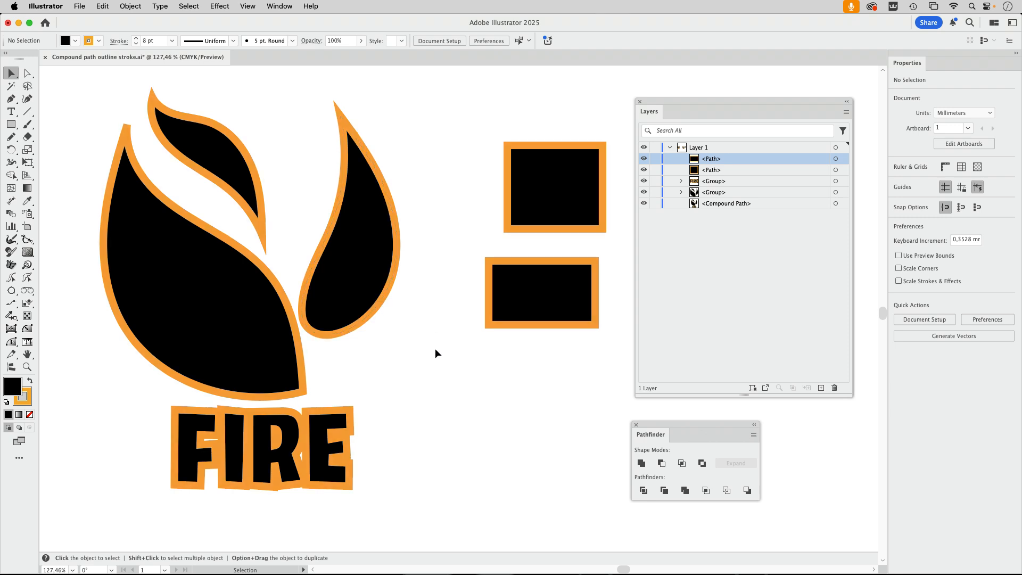
Fully ungroup the flame shapes and check the three separate paths in the layer list
click(366, 256)
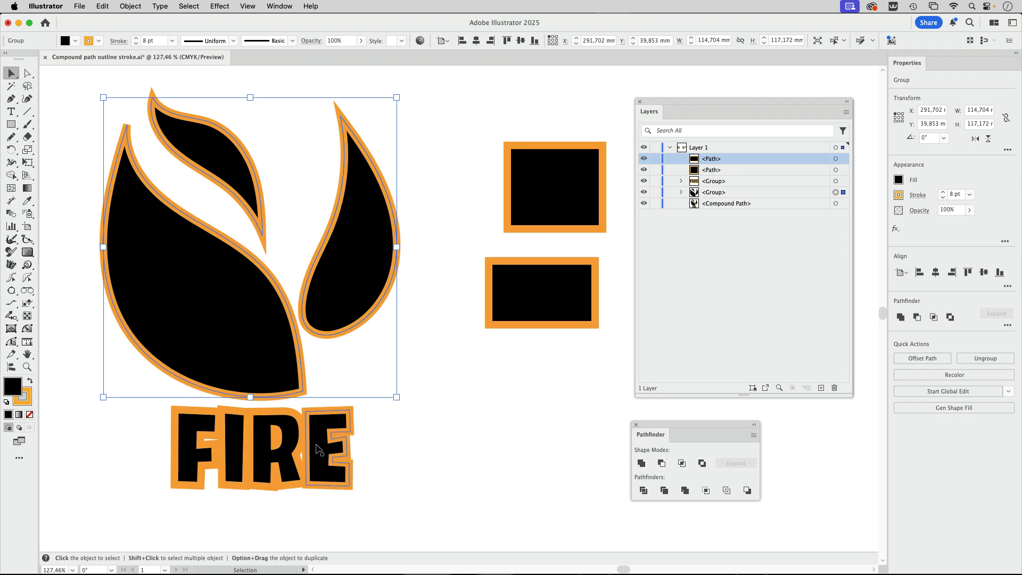
click(347, 437)
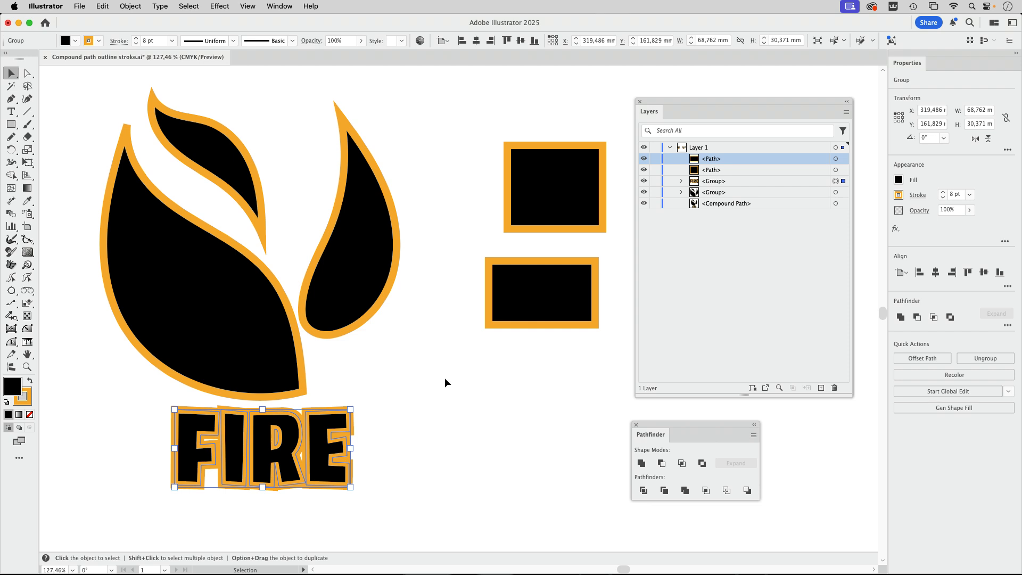
click(343, 269)
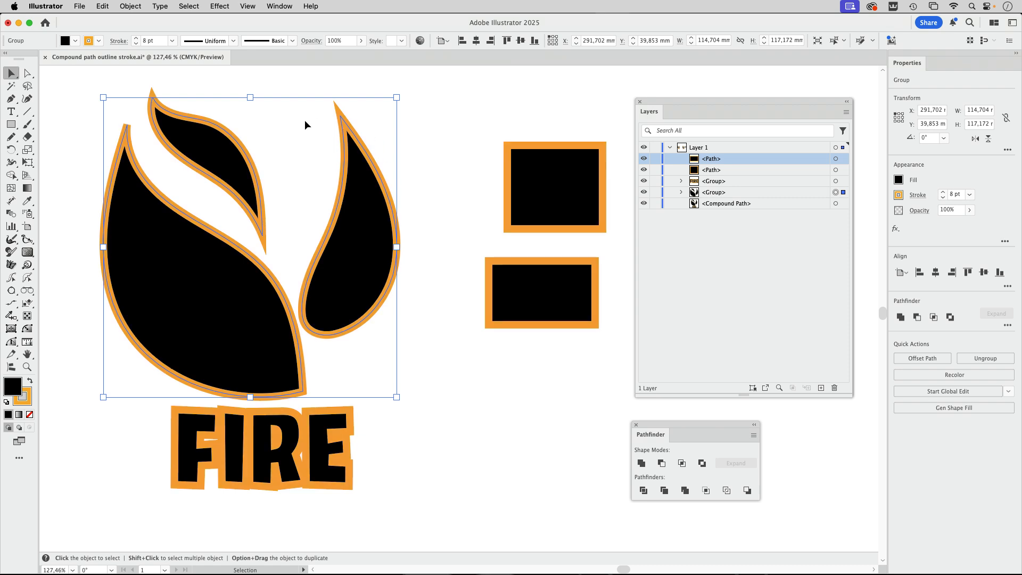
click(130, 6)
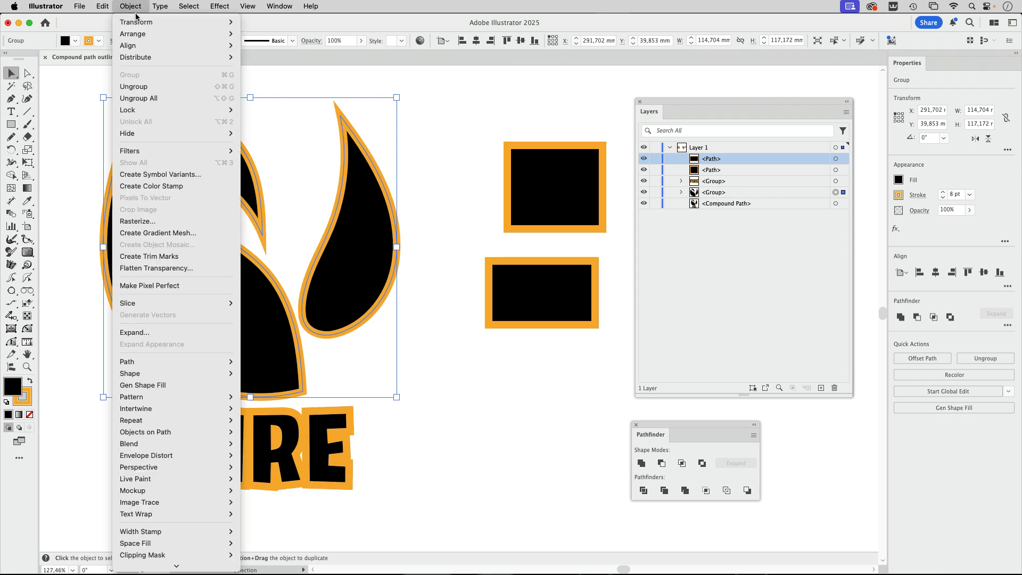
click(149, 99)
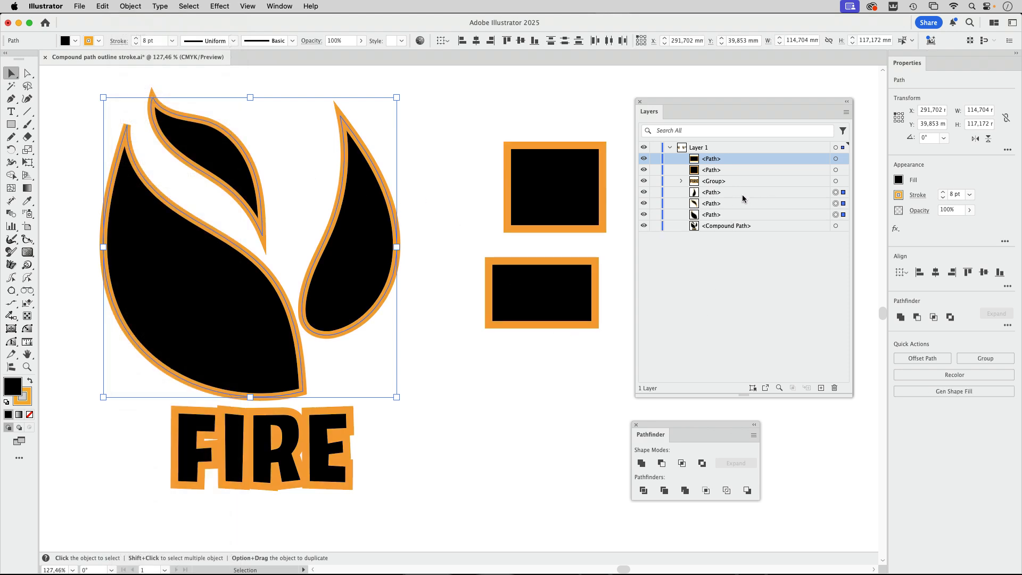
click(725, 194)
click(724, 204)
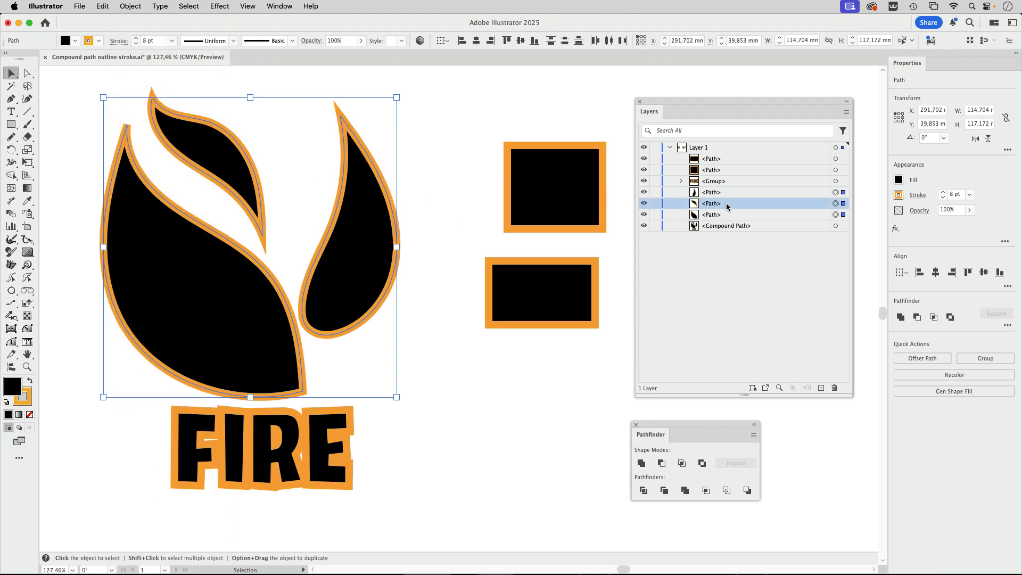
click(727, 215)
Fully ungroup the FIRE lettering into individual paths and deselect everything
click(322, 452)
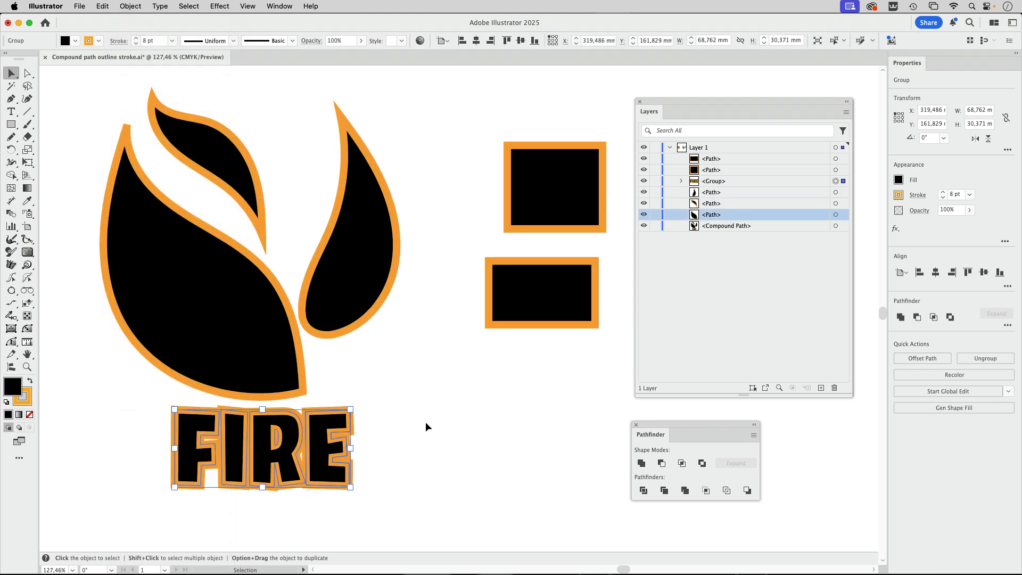
click(130, 7)
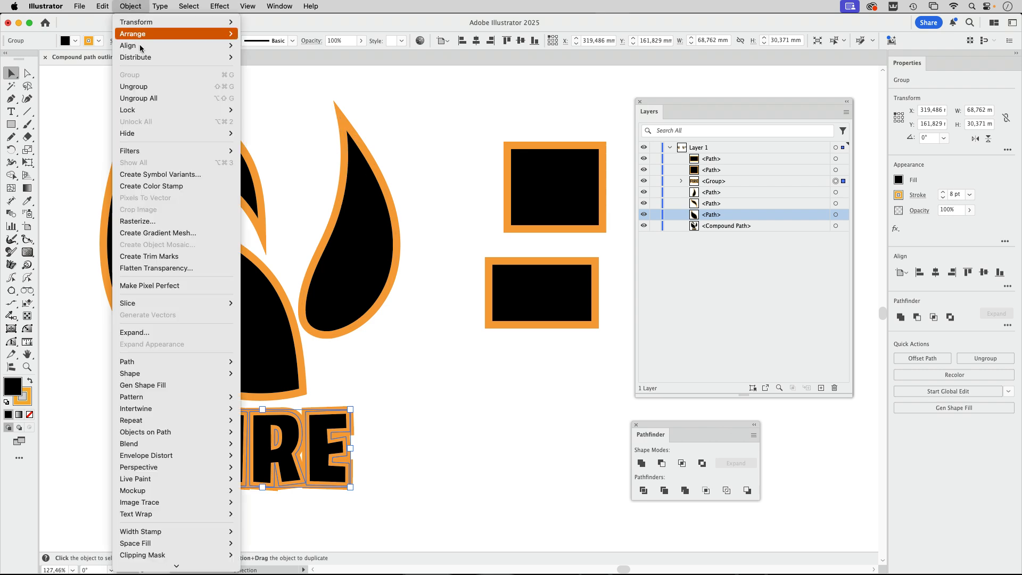
click(153, 98)
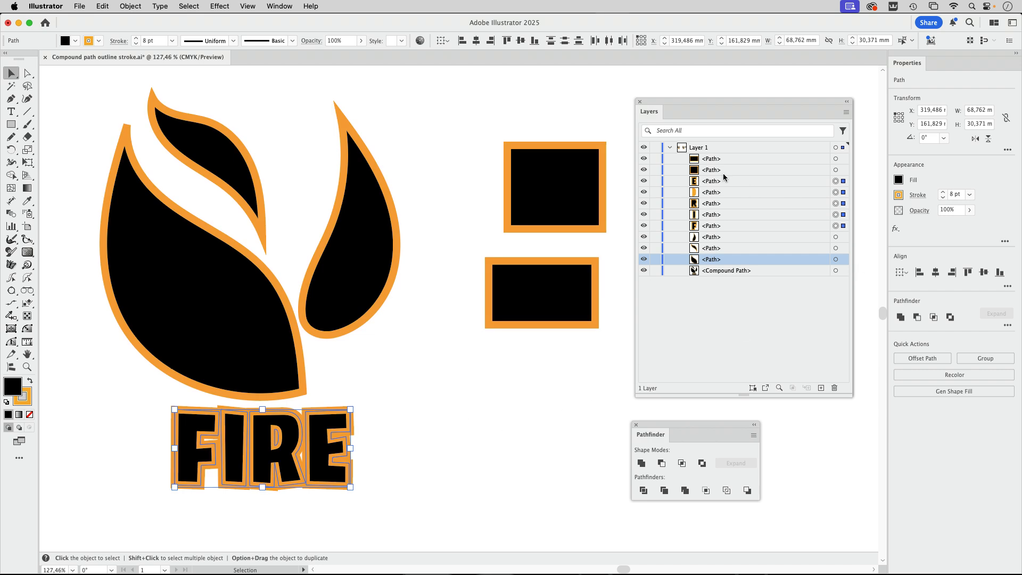
click(431, 423)
click(354, 433)
key(super+shift+a)
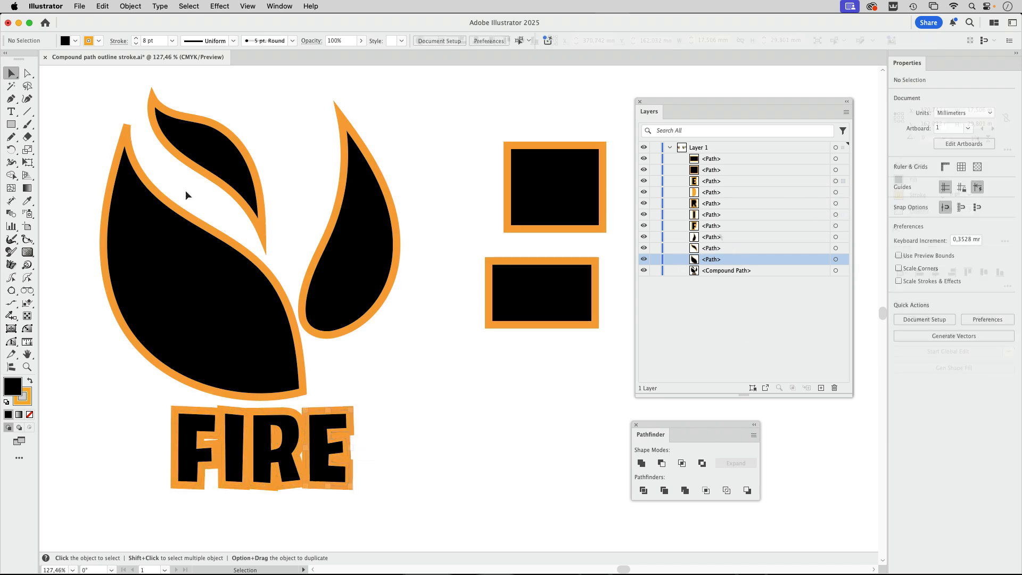
Combine all flame and FIRE lettering paths into one compound path and deselect it
drag(86, 94, 425, 487)
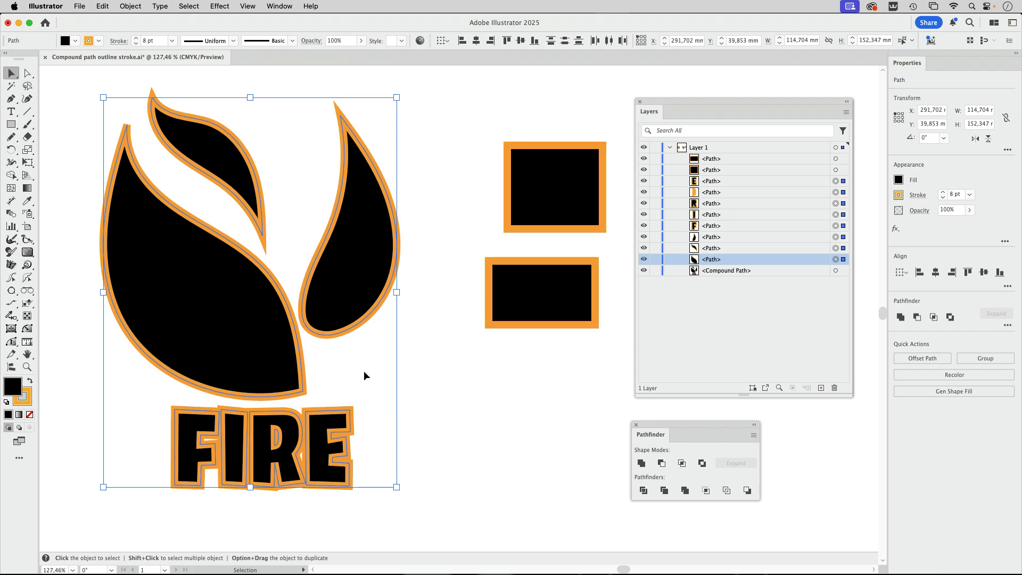
click(126, 7)
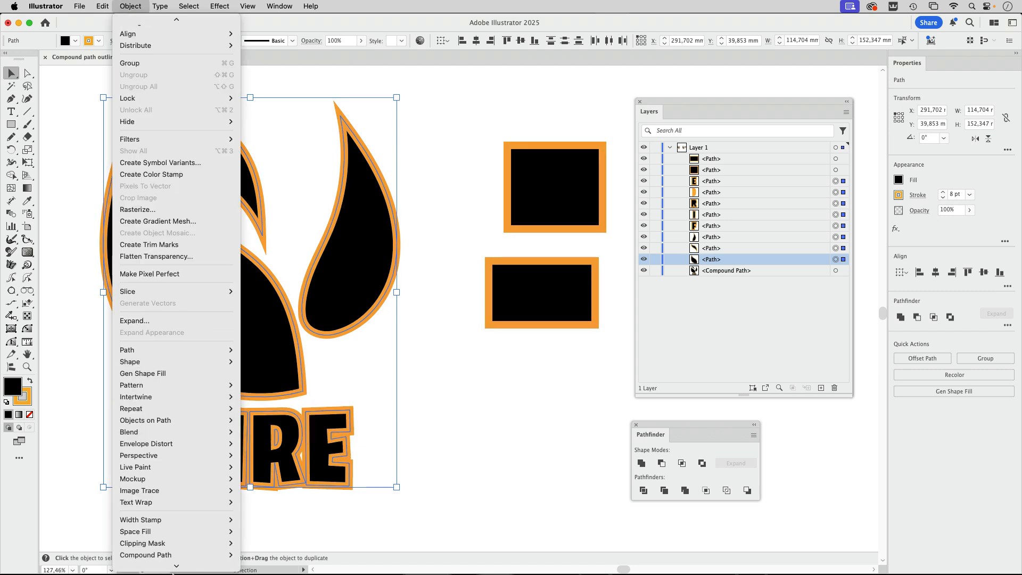
mouse_move(175, 518)
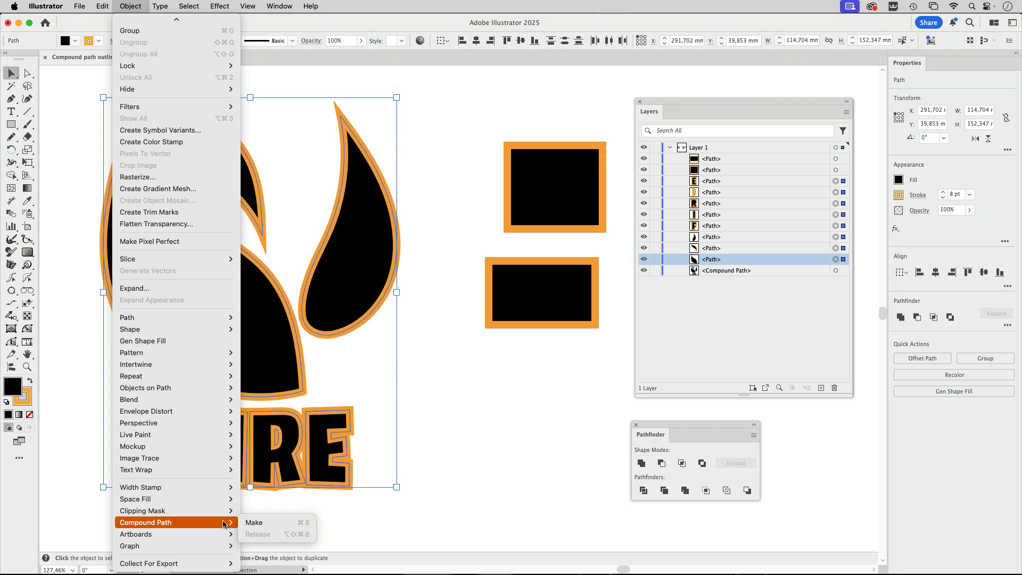
click(254, 522)
click(456, 461)
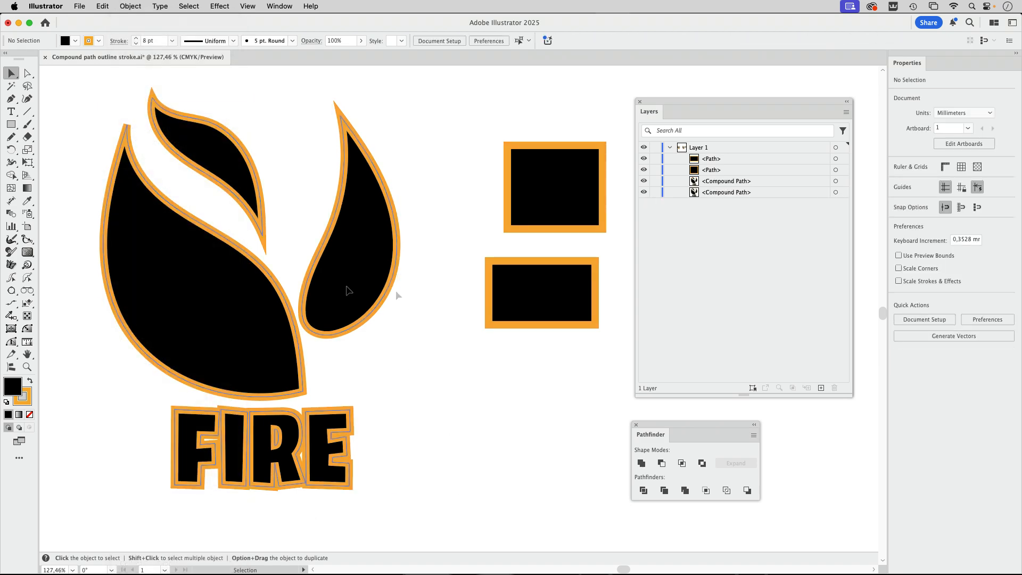
Outline the 8 pt stroke of the rebuilt flame and FIRE compound path, and deselect the artwork
click(347, 291)
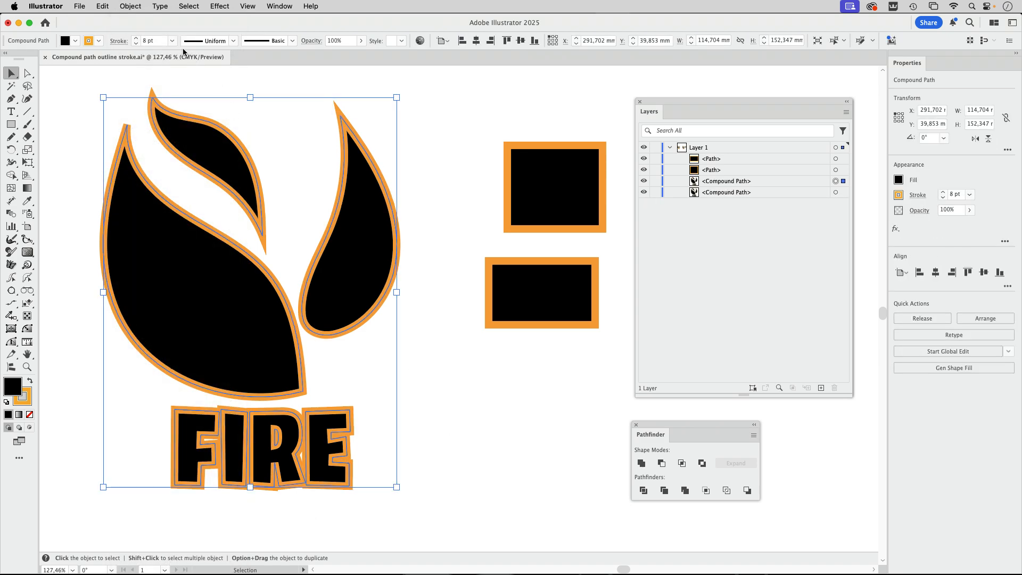
click(129, 7)
mouse_move(160, 362)
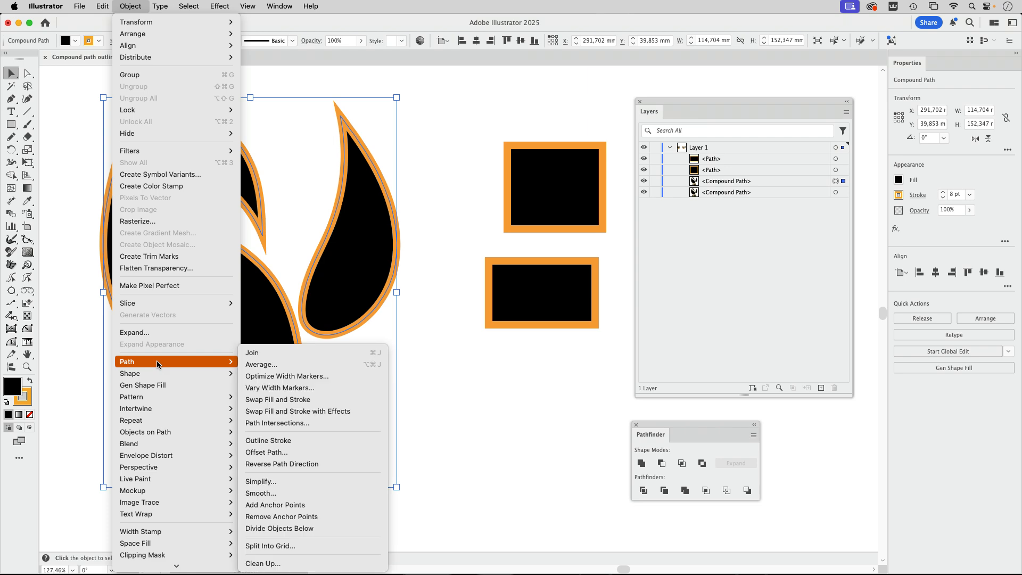
click(274, 440)
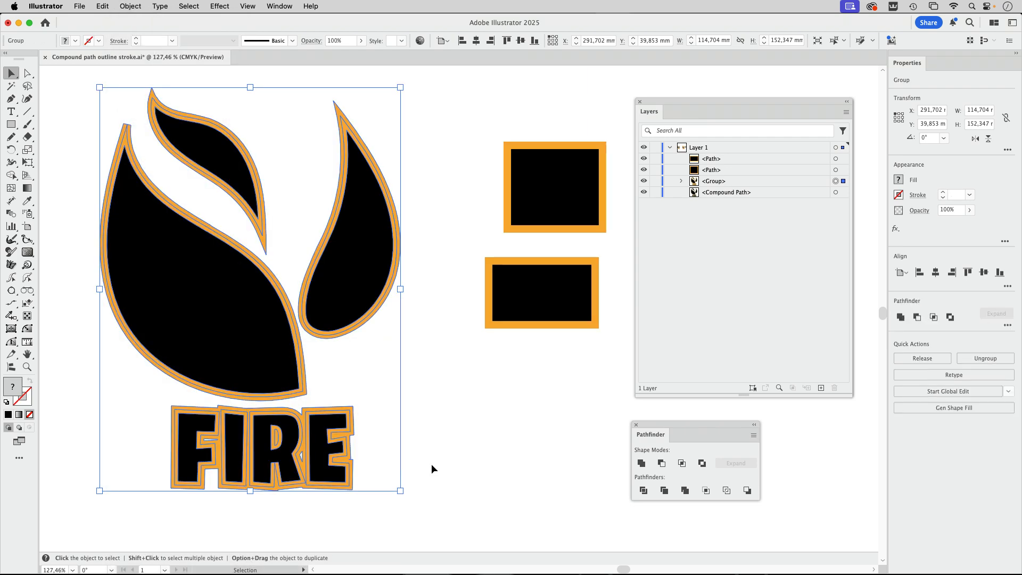
click(432, 417)
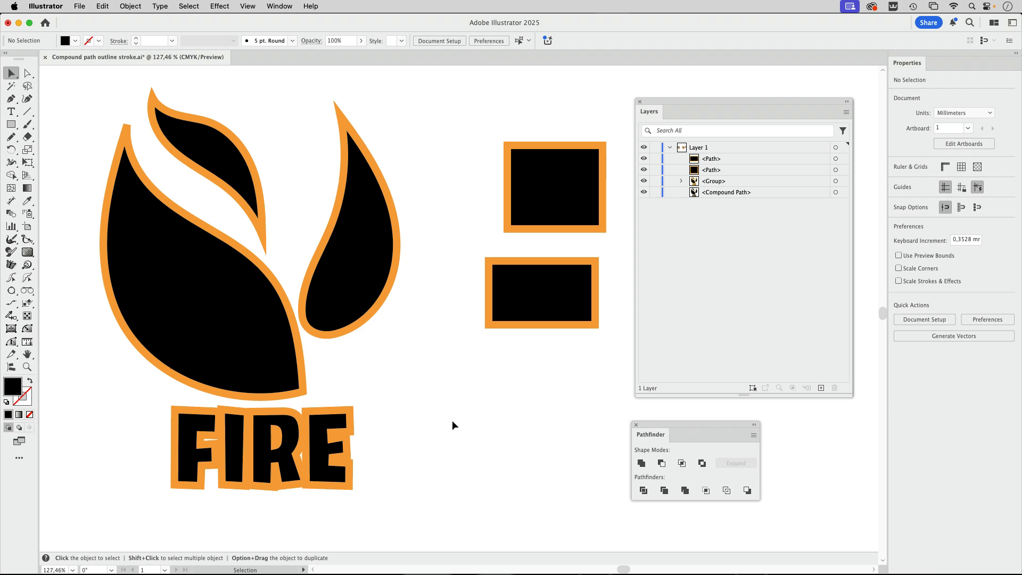
Flatten the transparency of the other logo copy with the 6 pt stroke, using the Medium Resolution preset with all strokes converted to outlines
drag(451, 420, 611, 375)
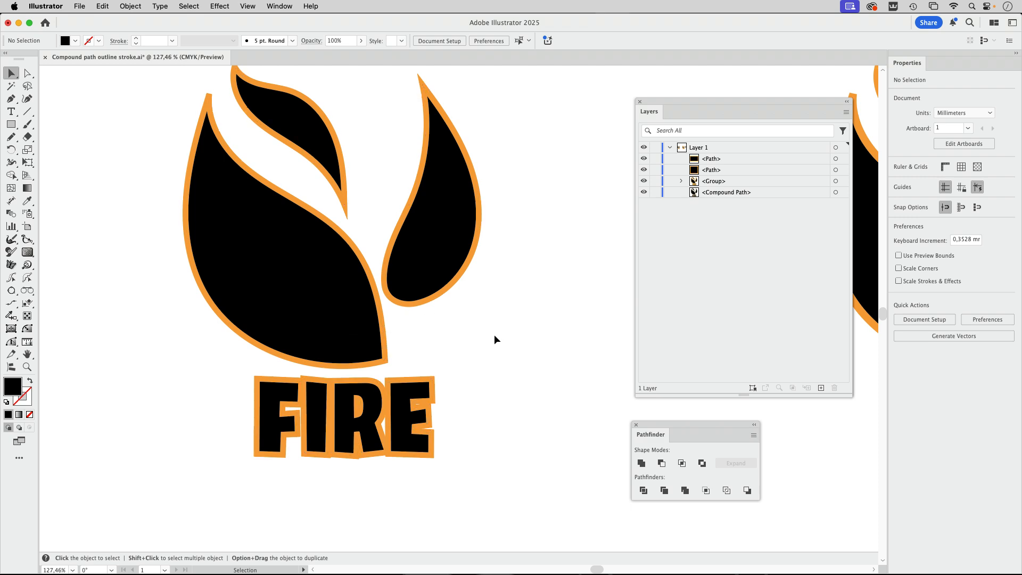
drag(543, 315, 457, 345)
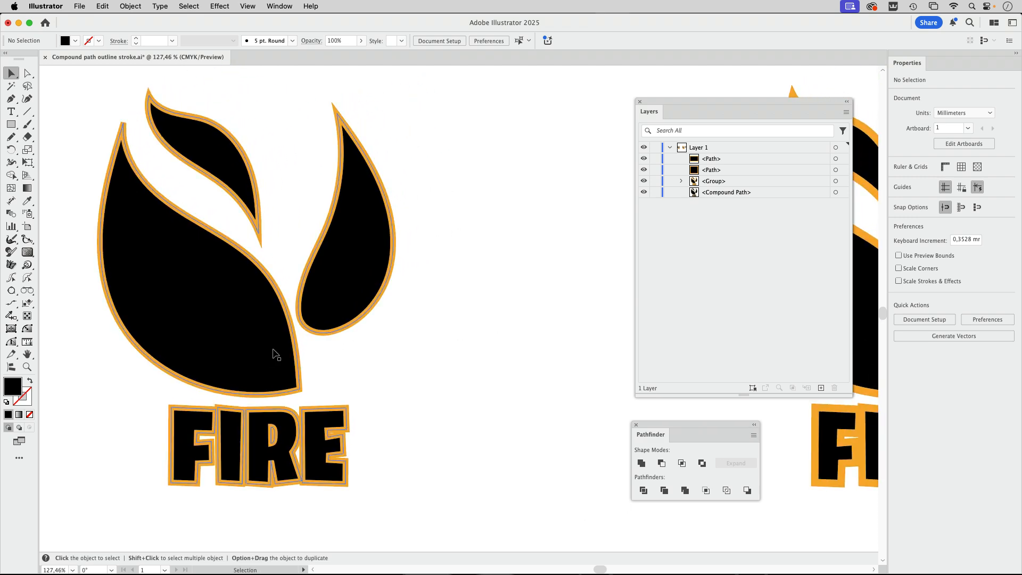
click(262, 344)
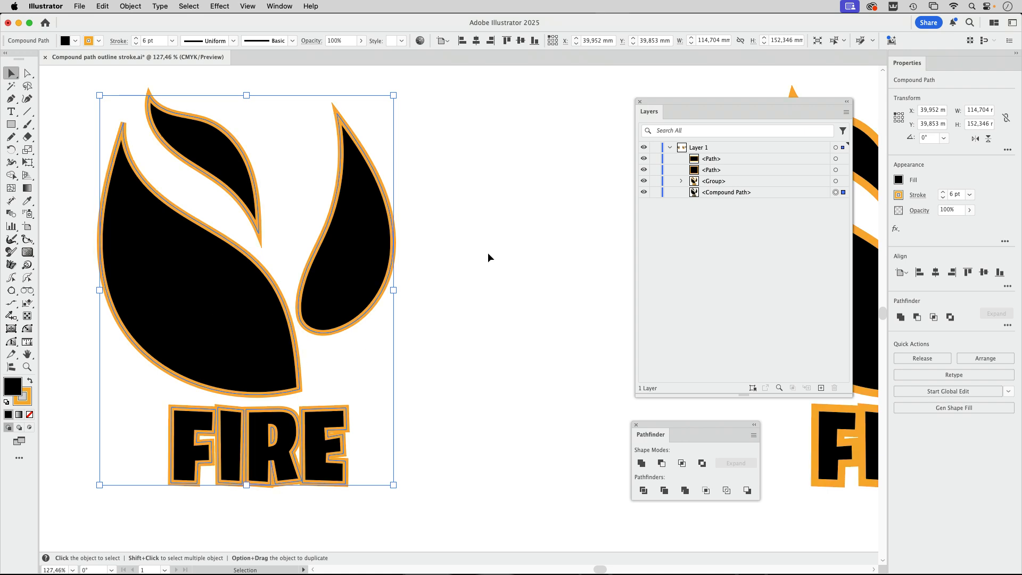
click(131, 7)
click(154, 268)
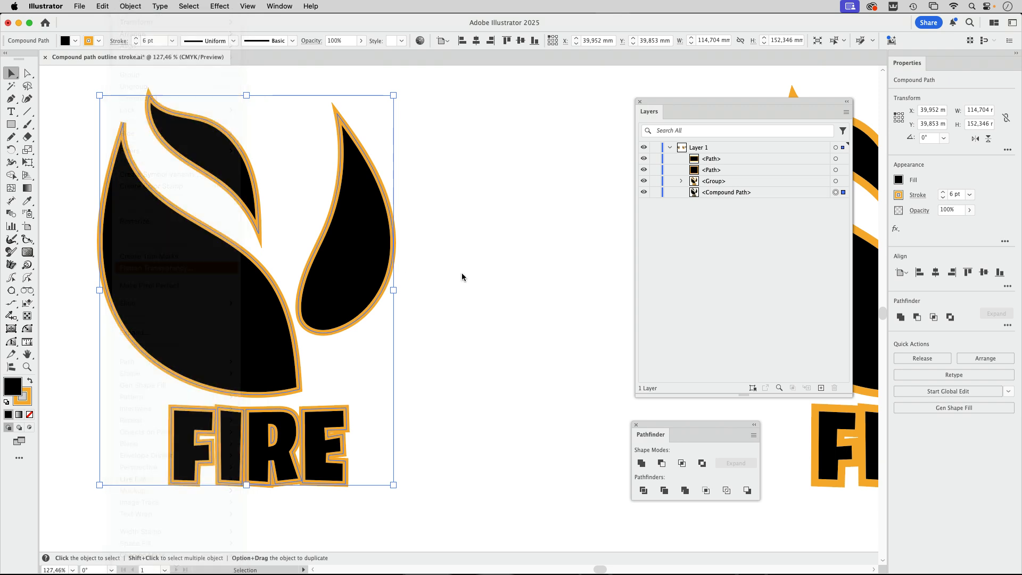
drag(549, 219, 556, 107)
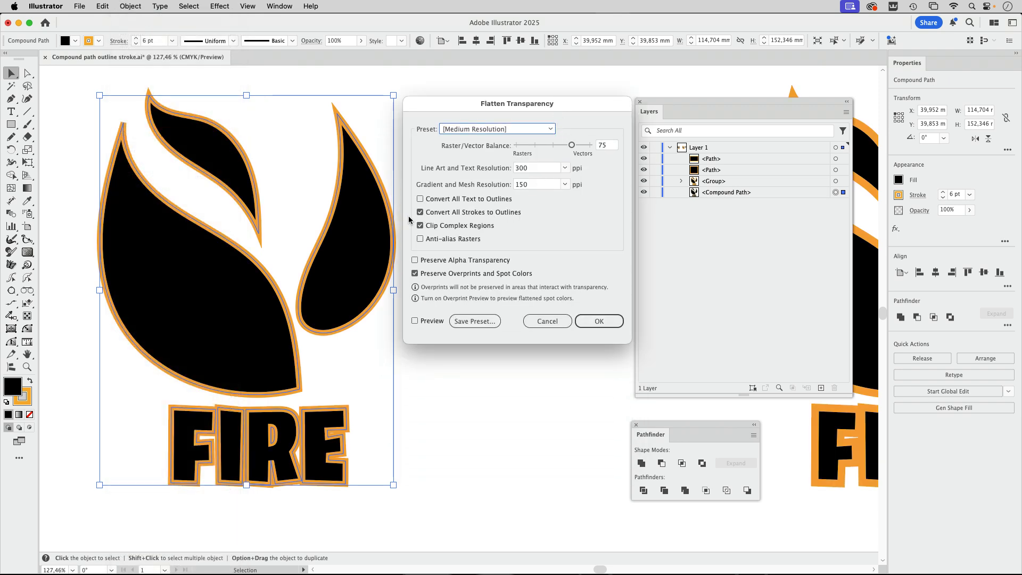
click(610, 322)
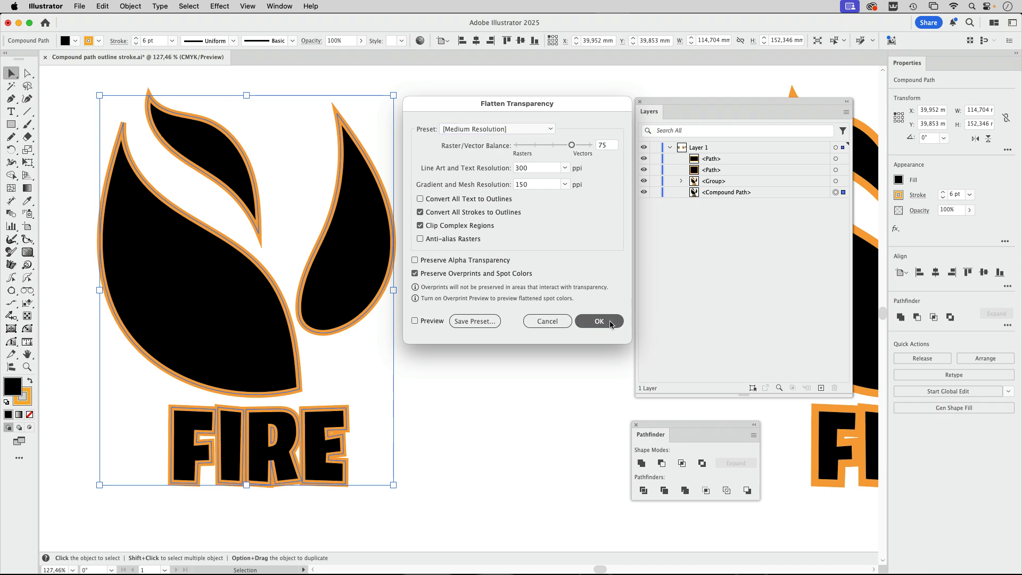